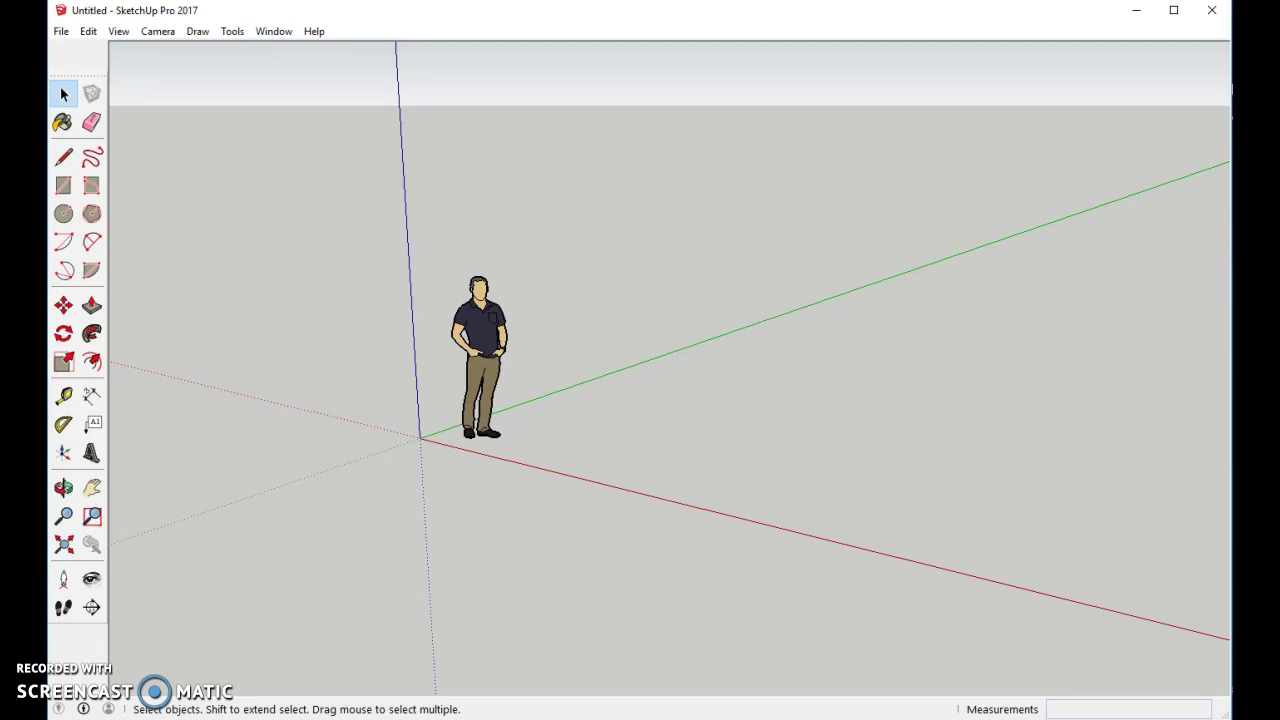
Step: Adjust the toolbar visibility settings, then close them
click(118, 31)
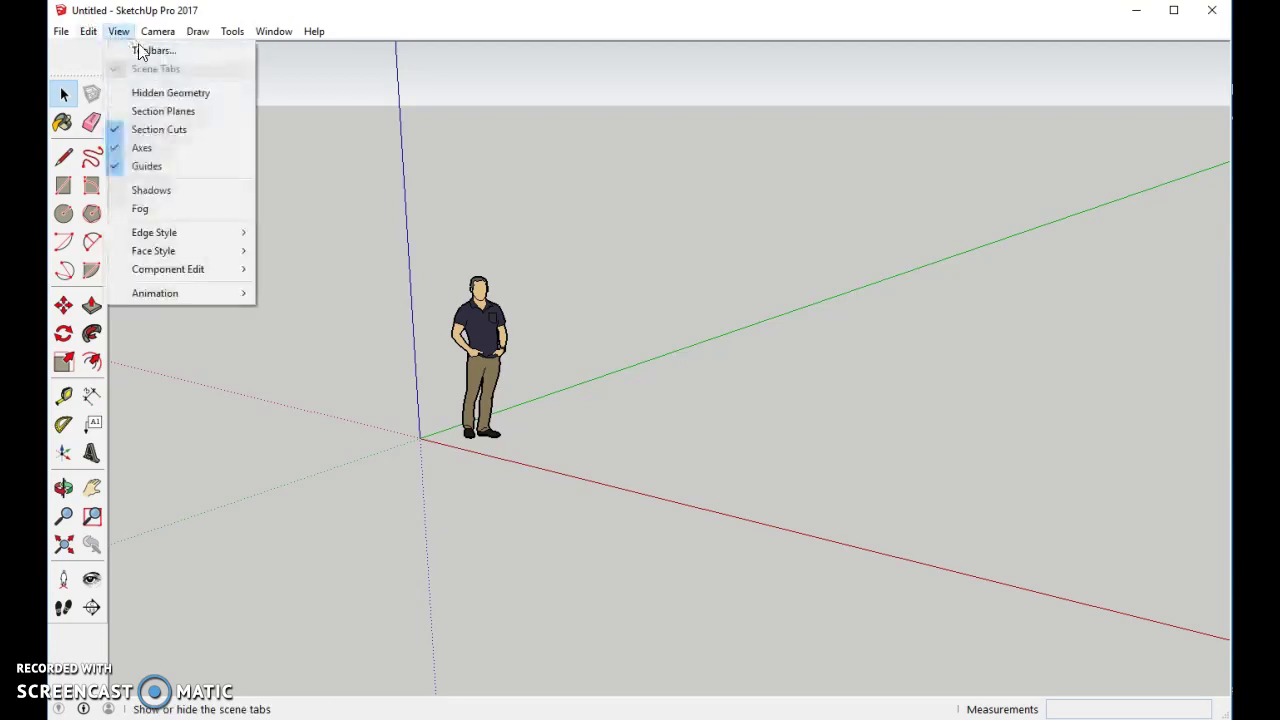
click(164, 48)
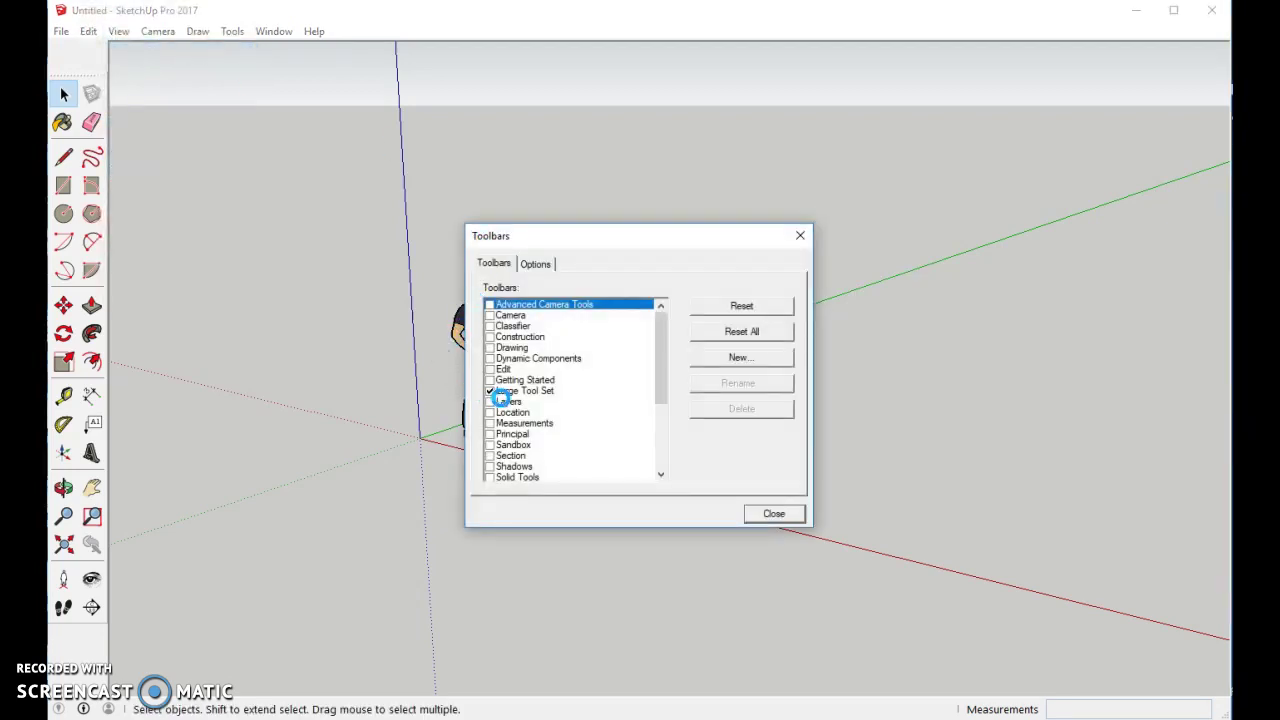
click(785, 514)
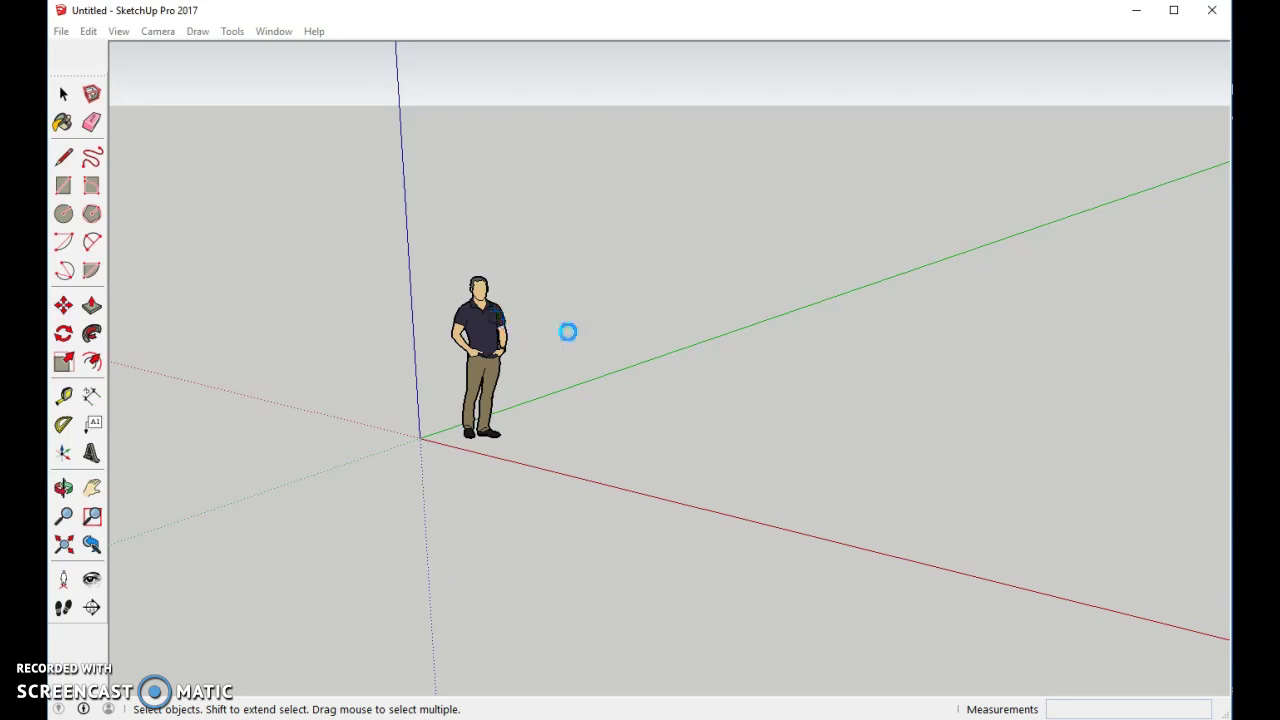
Step: Draw a six-sided polygon face with an 11' 10 1/8" inscribed radius on the ground
click(93, 213)
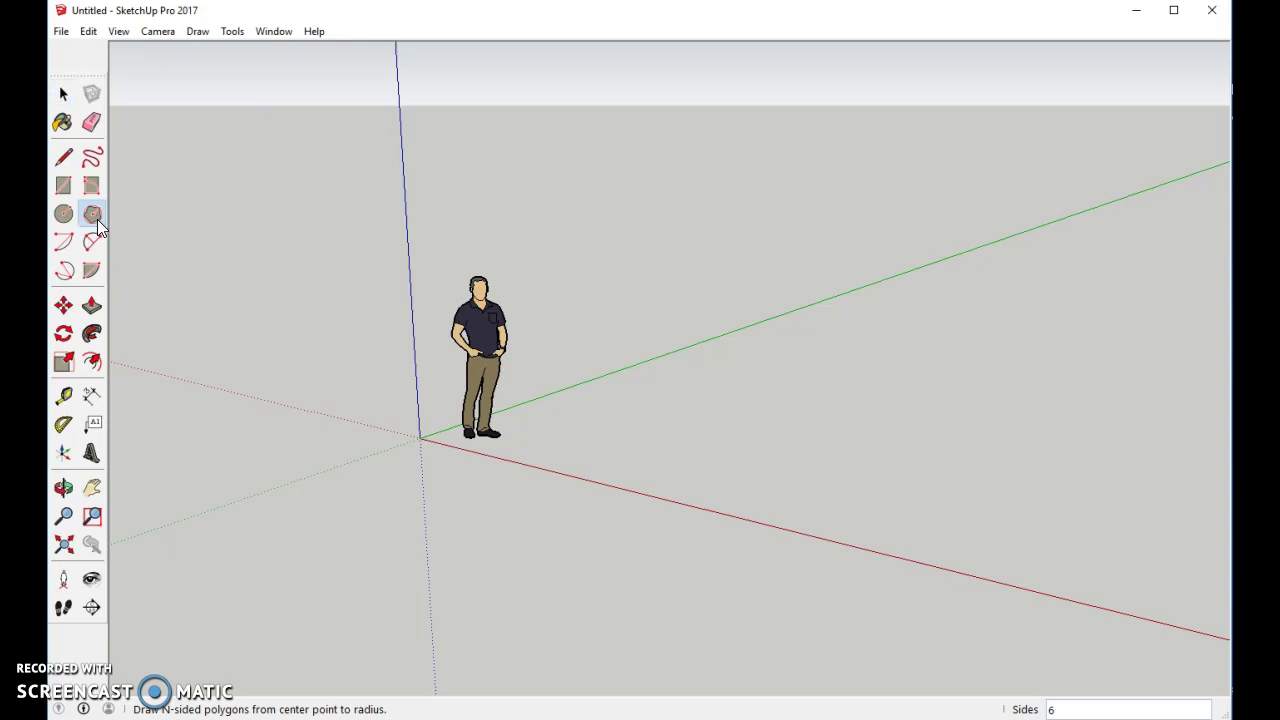
click(676, 434)
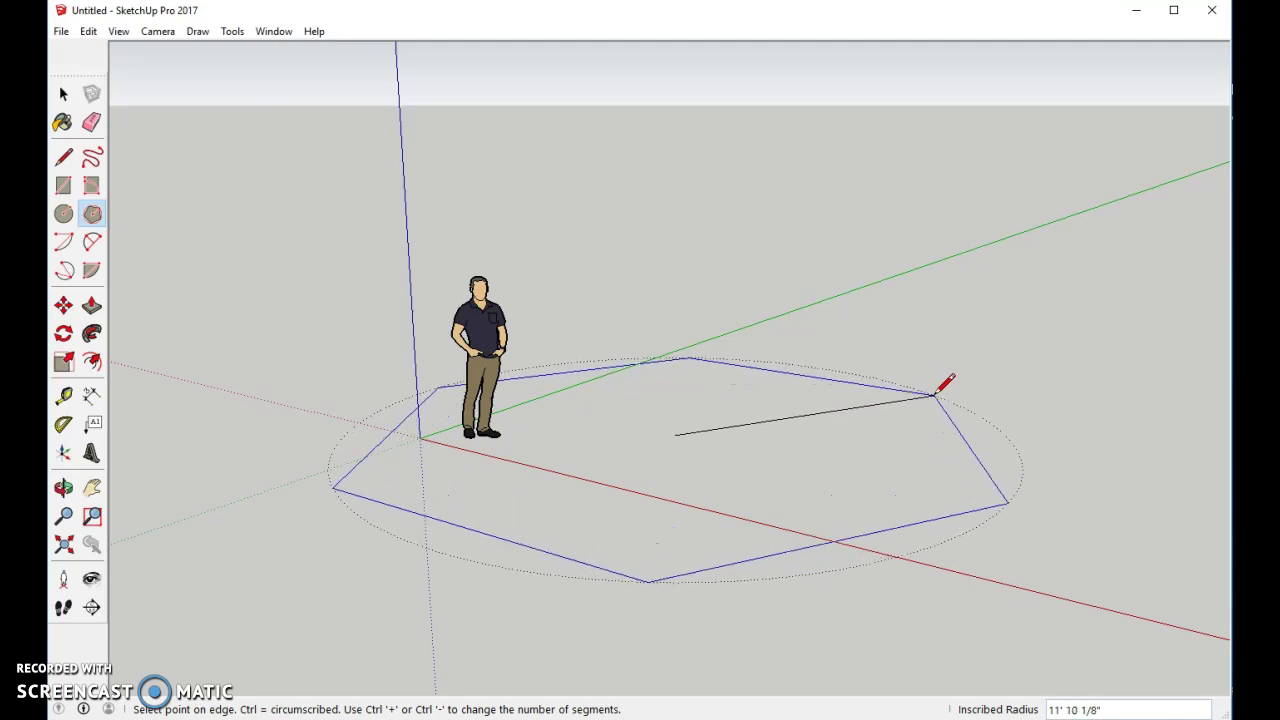
click(935, 396)
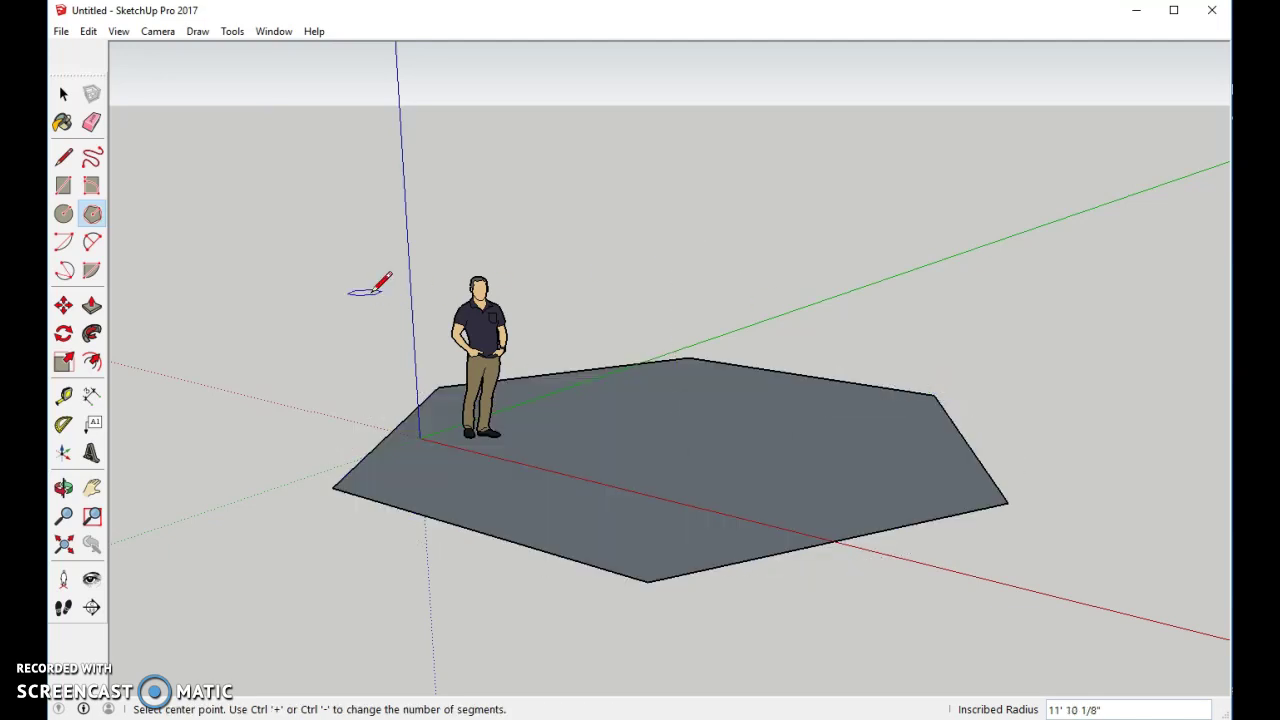
Step: Pull the hexagon face up 9' 6 9/16" into a six-sided prism
click(92, 304)
drag(789, 527, 817, 191)
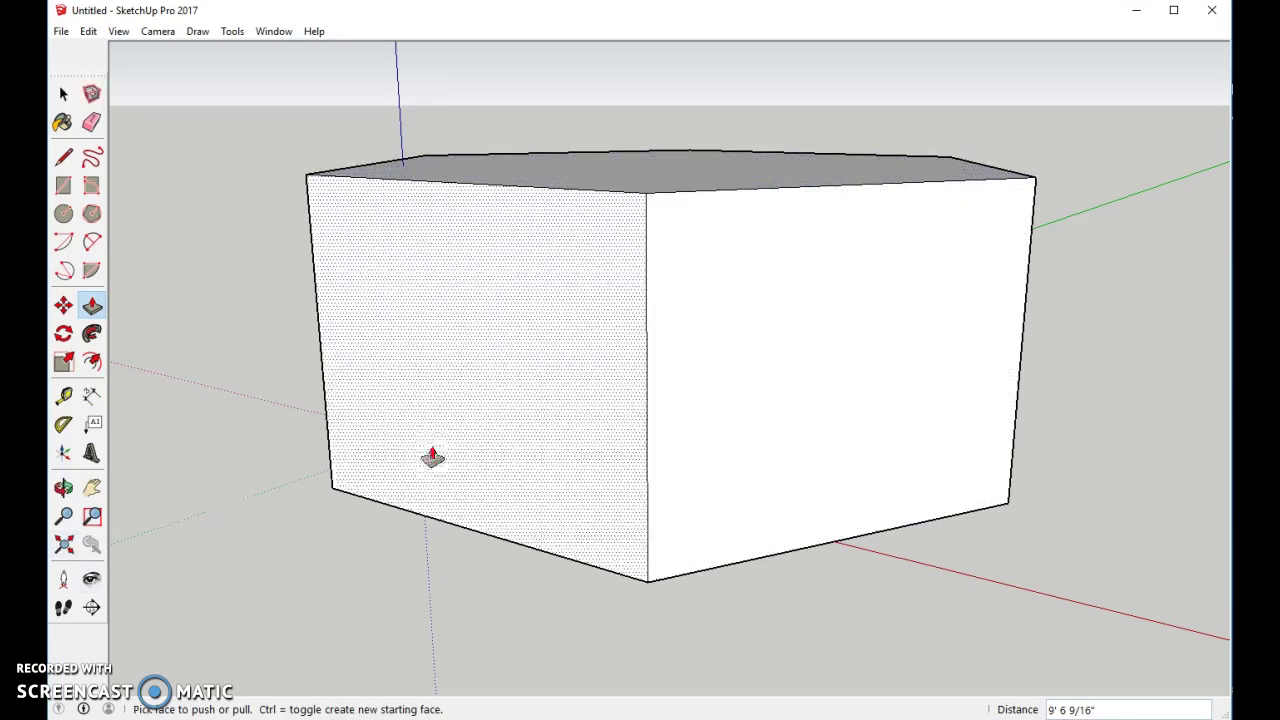
scroll(846, 475, down, 5)
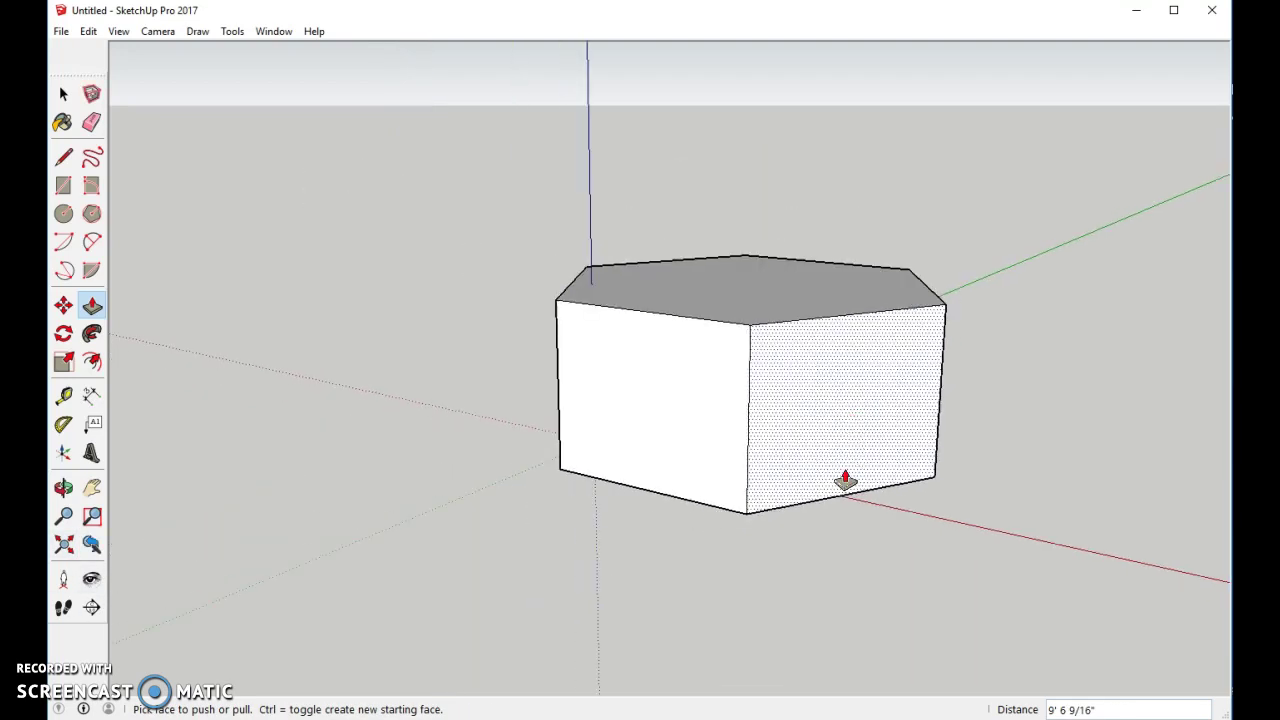
middle_drag(940, 223, 926, 317)
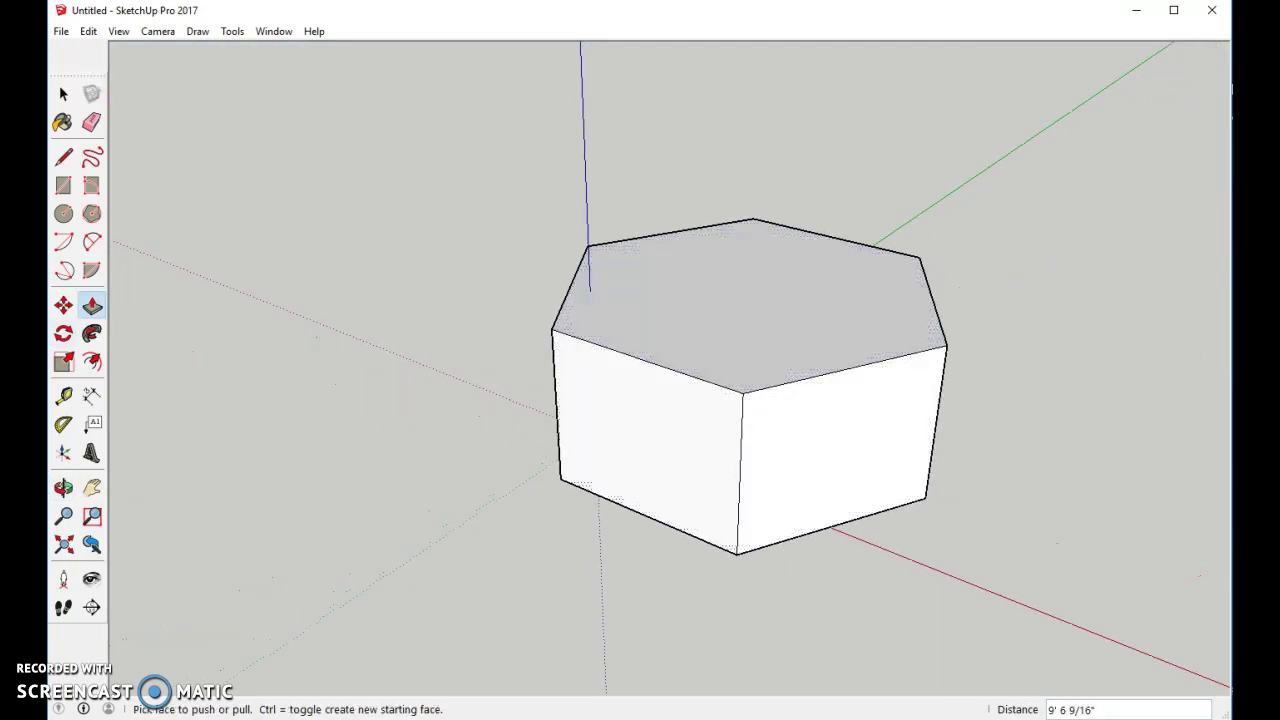
Step: Offset the prism's top outline outward about 1' 2 7/8" to form a rim ring
click(92, 363)
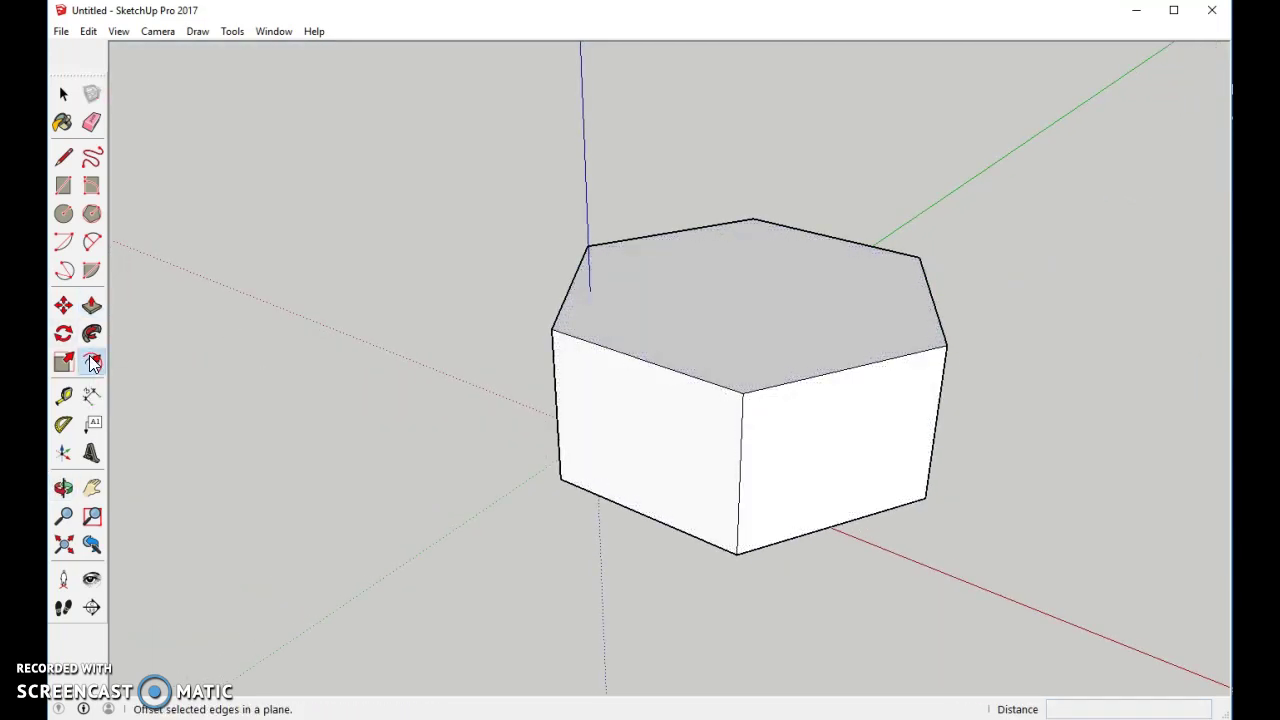
click(583, 302)
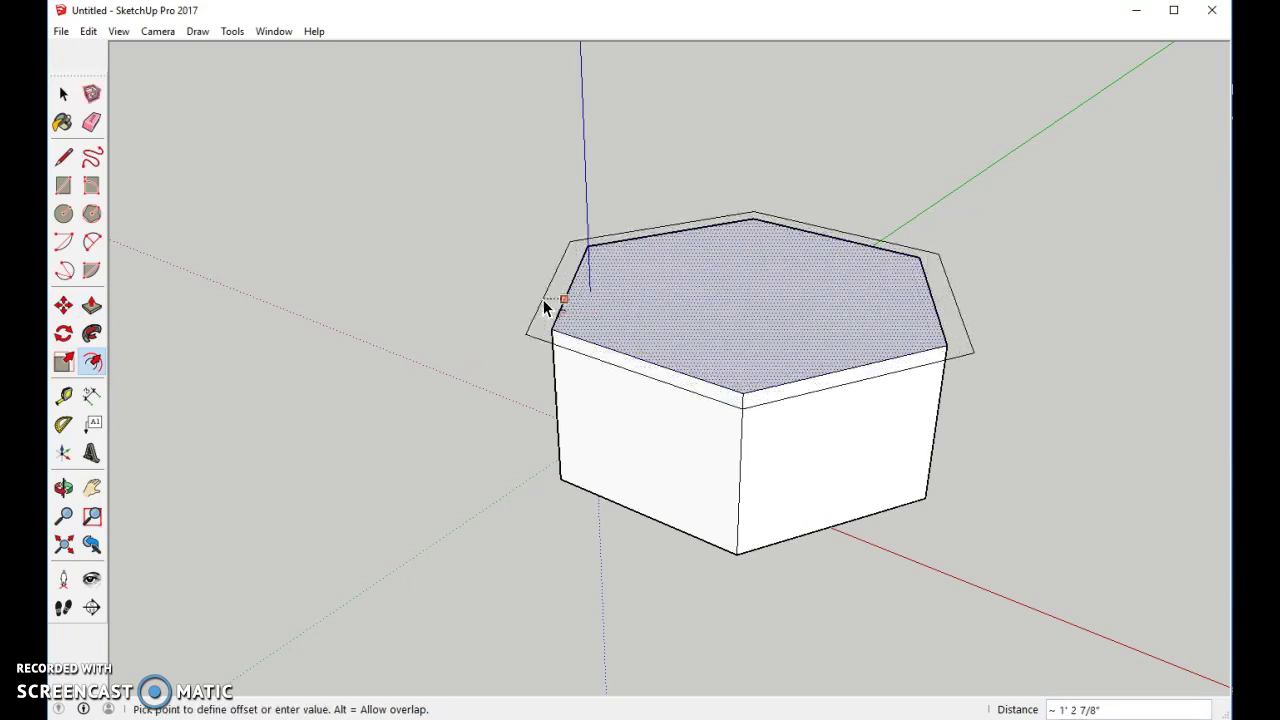
click(545, 308)
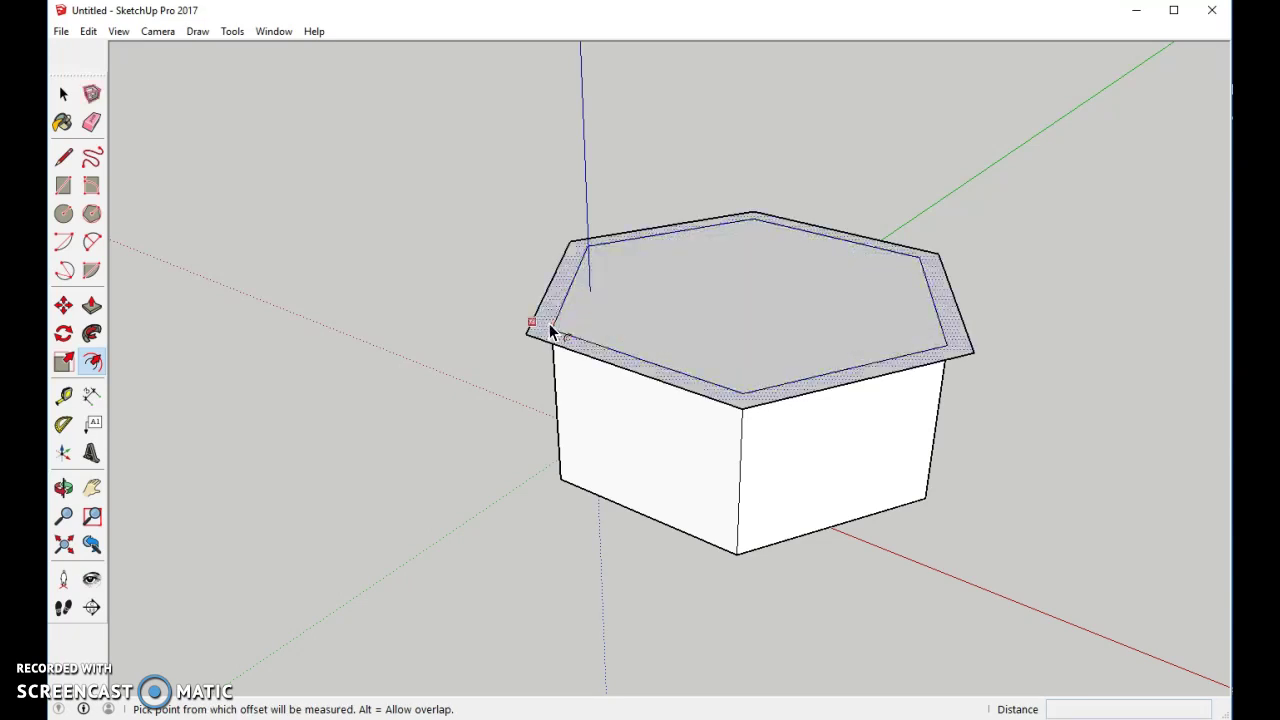
Step: Raise the ring 1' 10 13/16" into a rim band and pull the inner top up flush
click(91, 305)
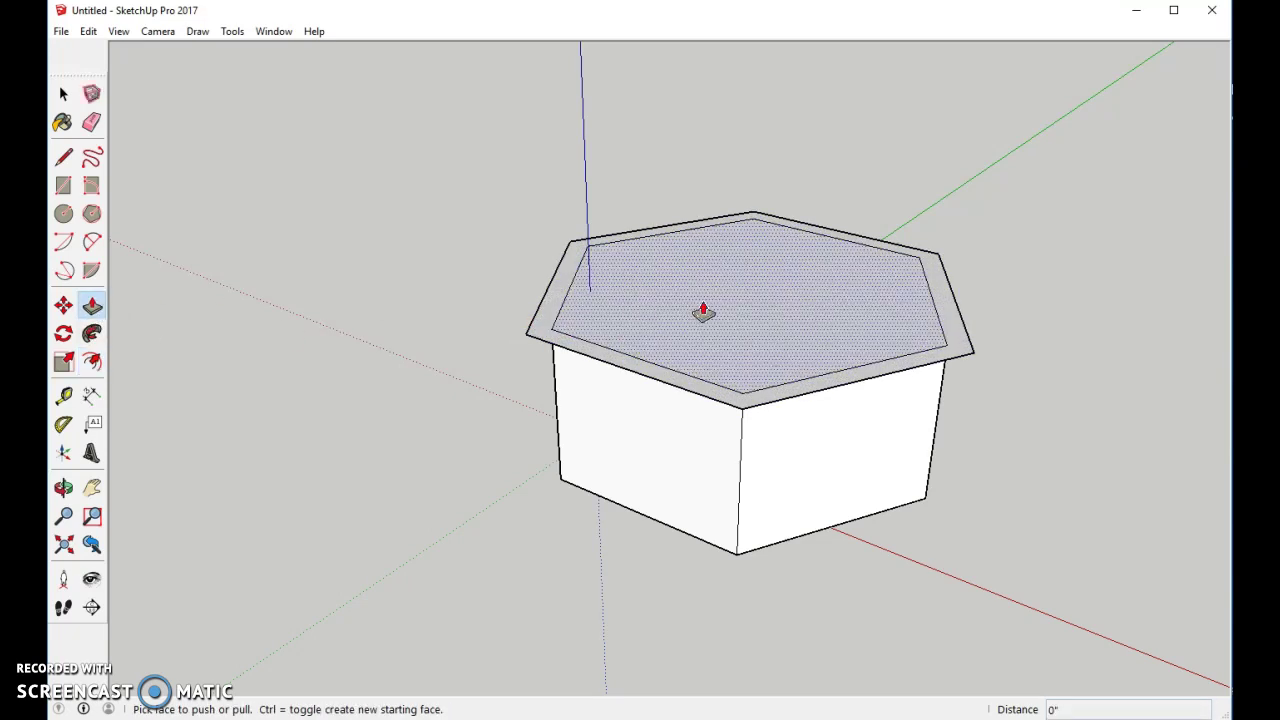
drag(545, 327, 543, 294)
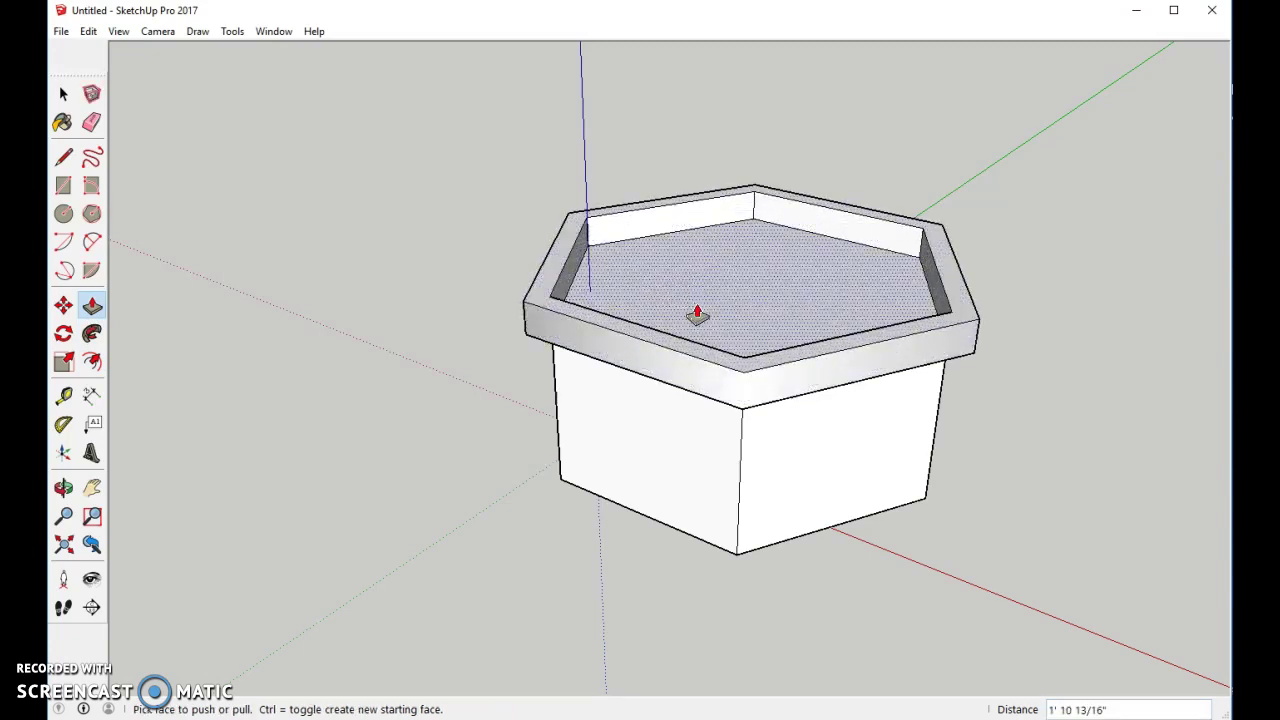
drag(697, 315, 547, 292)
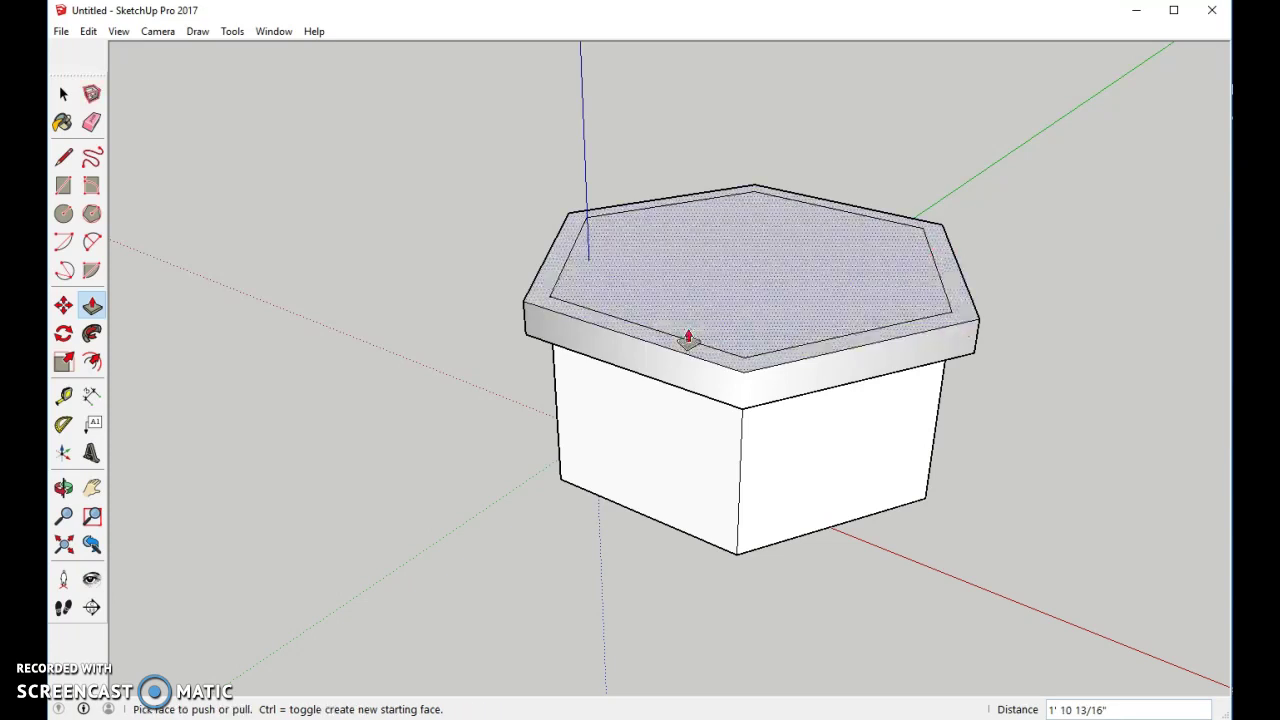
Step: Erase the inner hexagon's seam edges so the top becomes one face
click(92, 124)
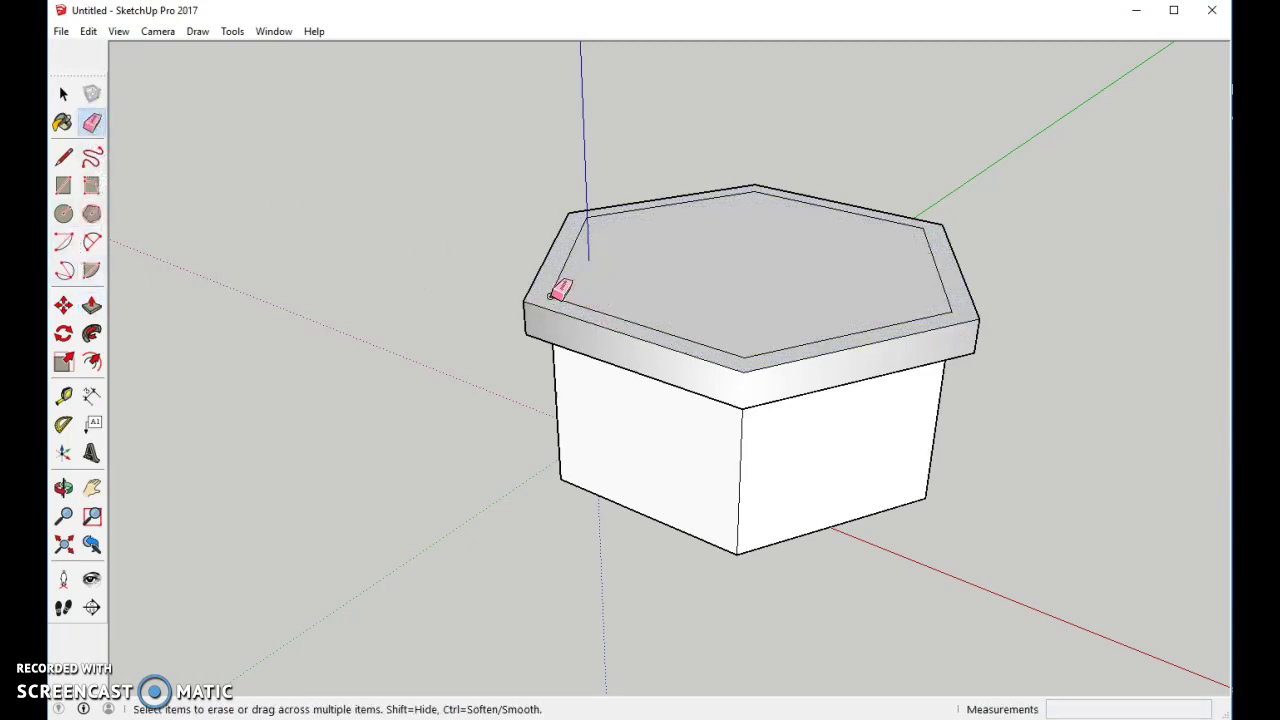
mouse_move(556, 293)
mouse_down()
mouse_move(1184, 284)
mouse_move(963, 294)
mouse_up()
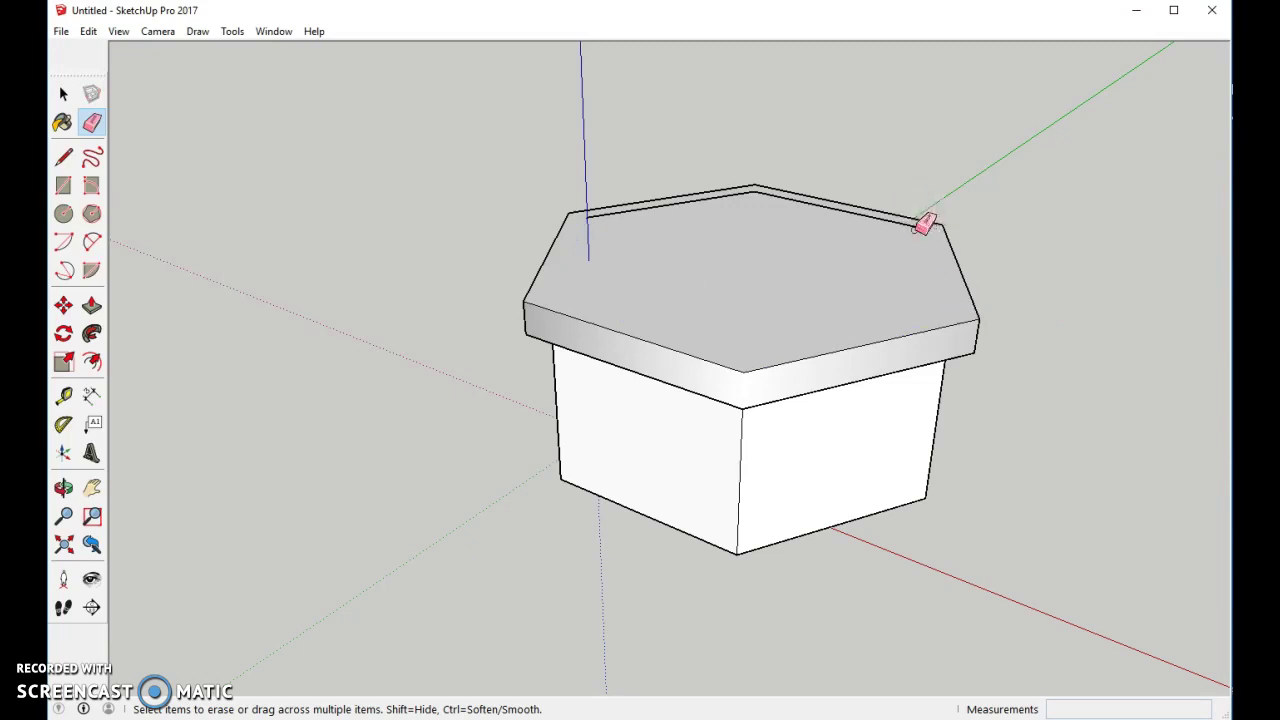
mouse_move(913, 225)
mouse_down()
mouse_move(764, 195)
mouse_move(903, 255)
mouse_up()
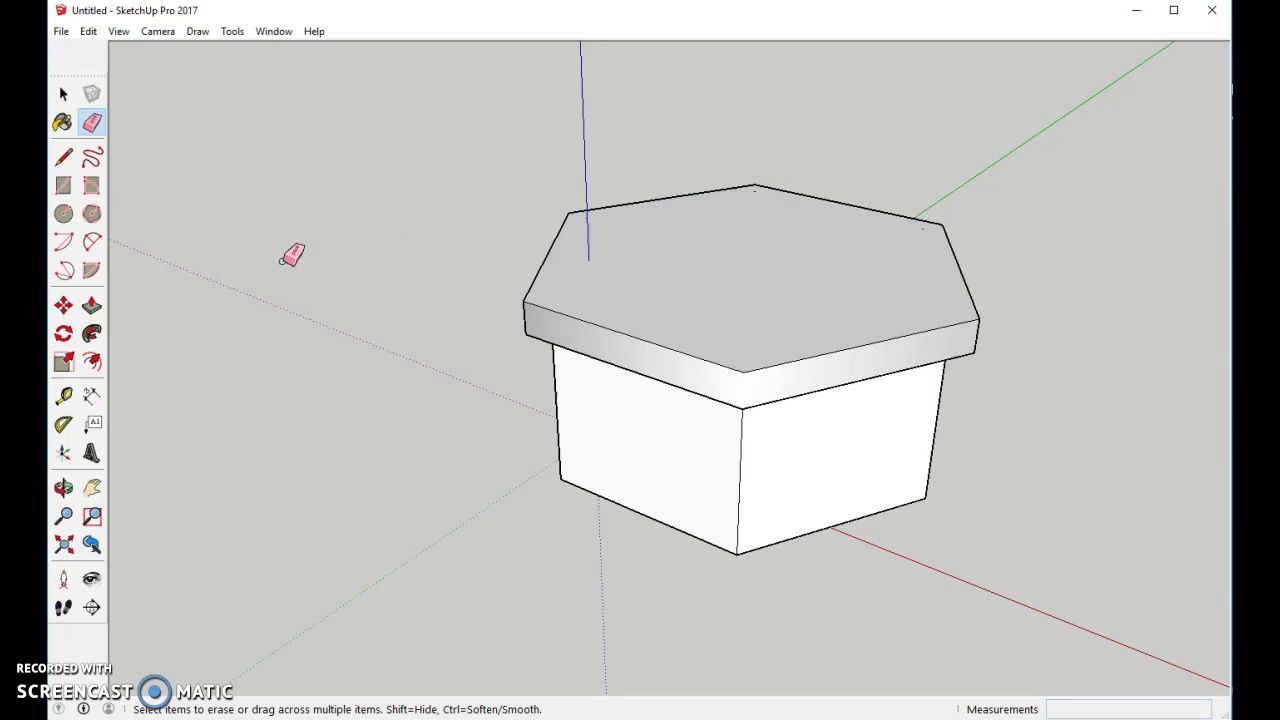
Step: Push the merged top face up another 5 9/16"
click(91, 305)
click(694, 316)
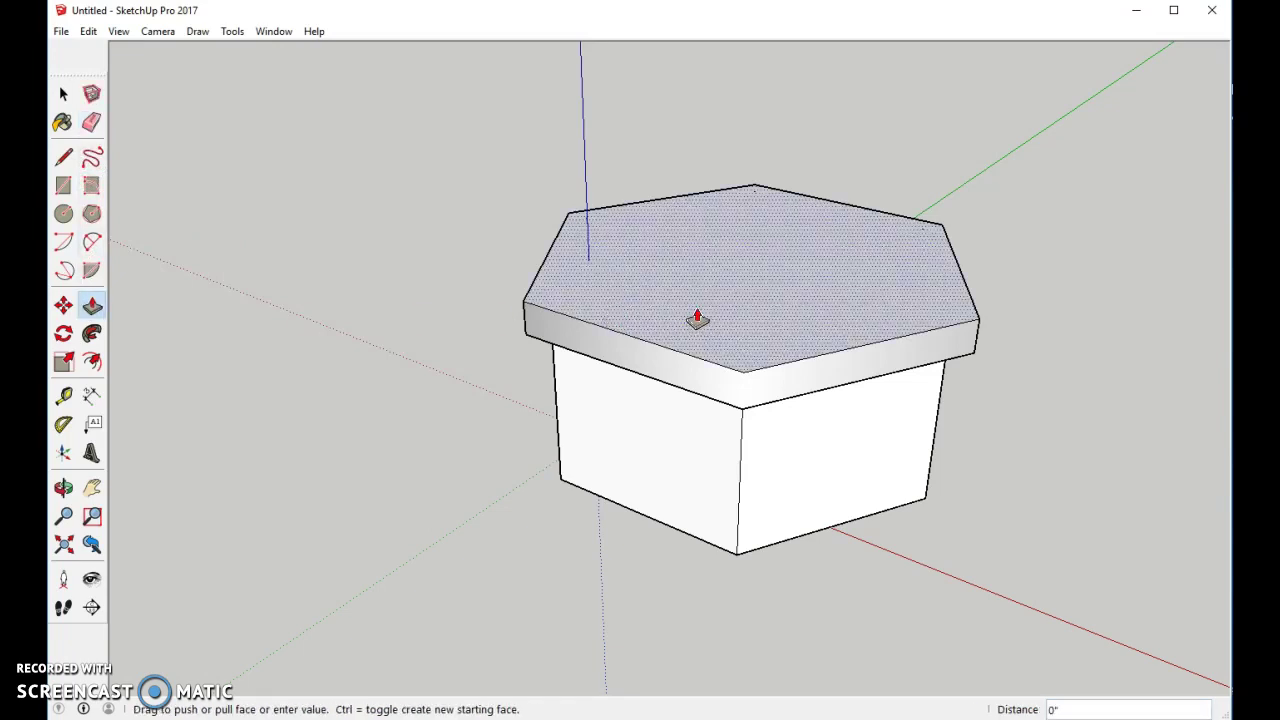
click(693, 310)
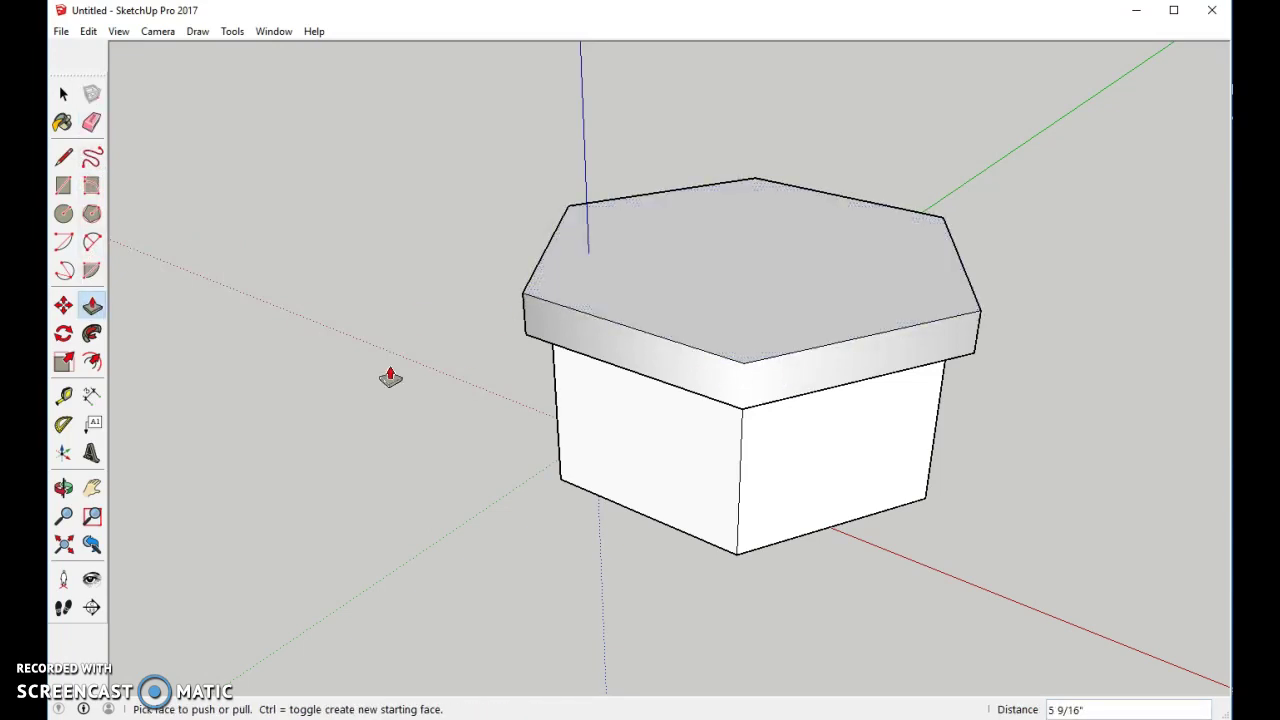
Step: Draw three corner-to-corner diagonals across the top, splitting it into six triangles
click(64, 160)
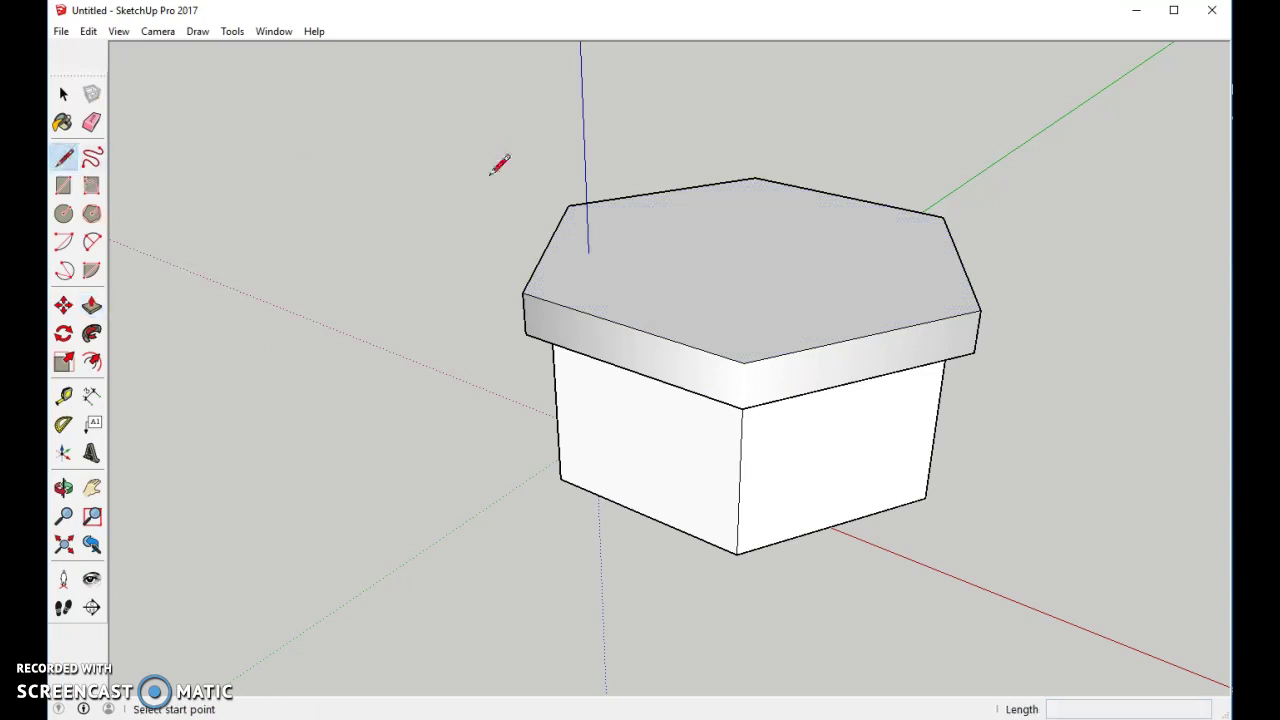
click(568, 205)
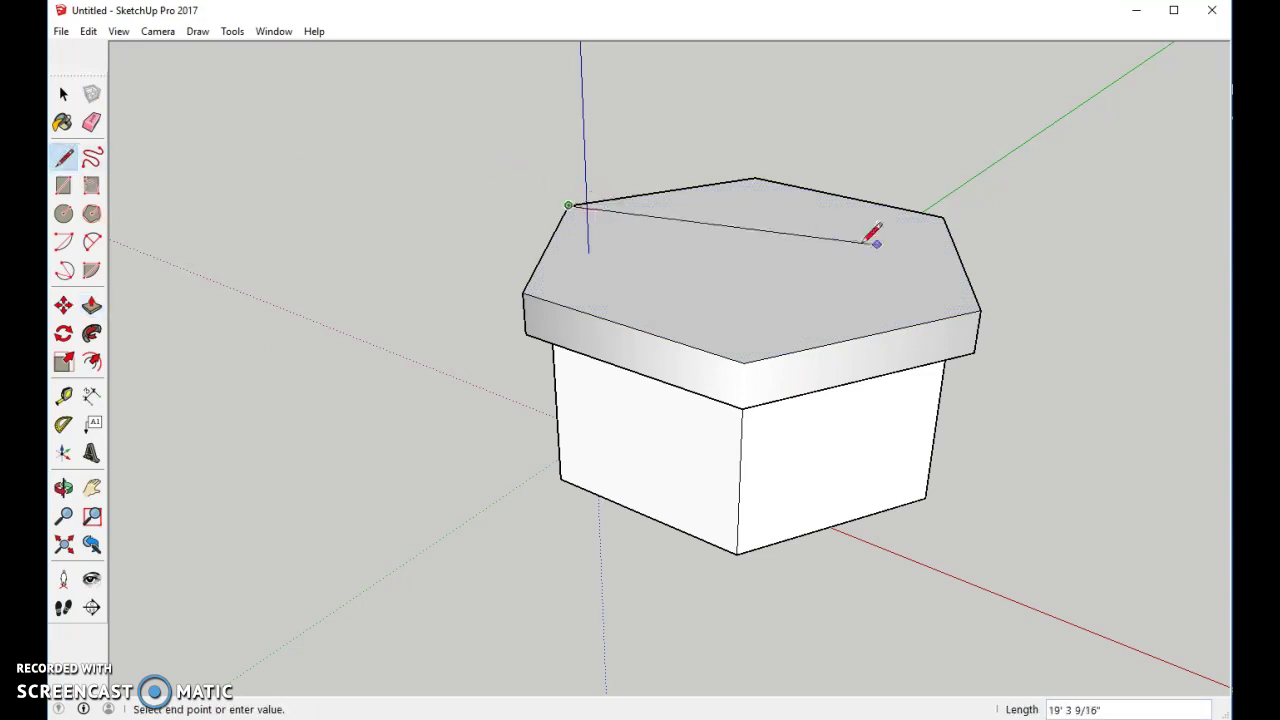
click(980, 309)
click(943, 216)
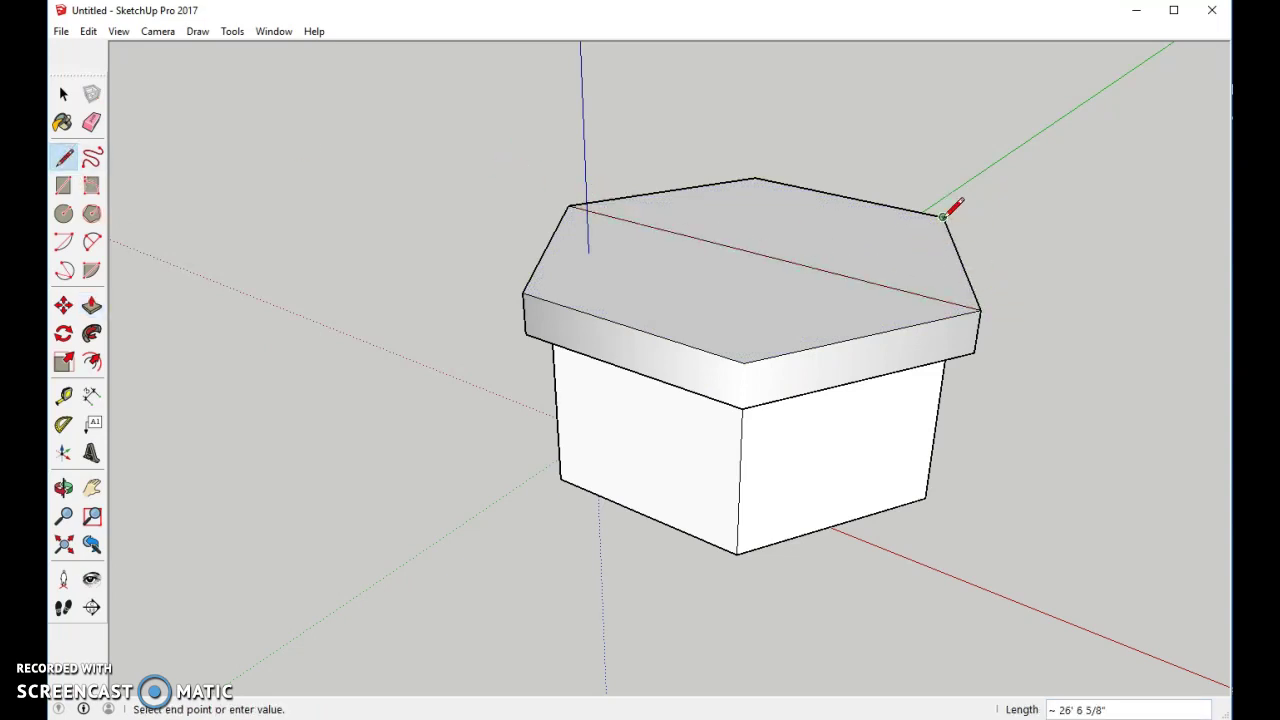
click(523, 293)
click(523, 293)
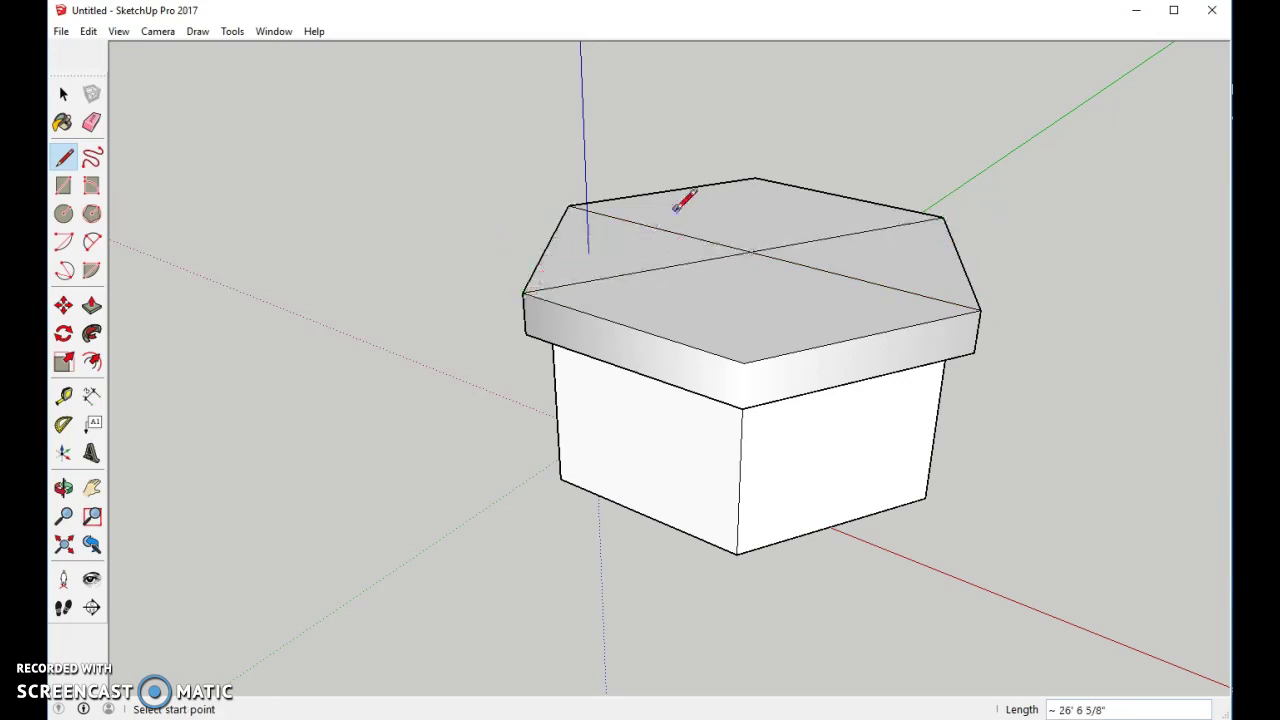
click(755, 179)
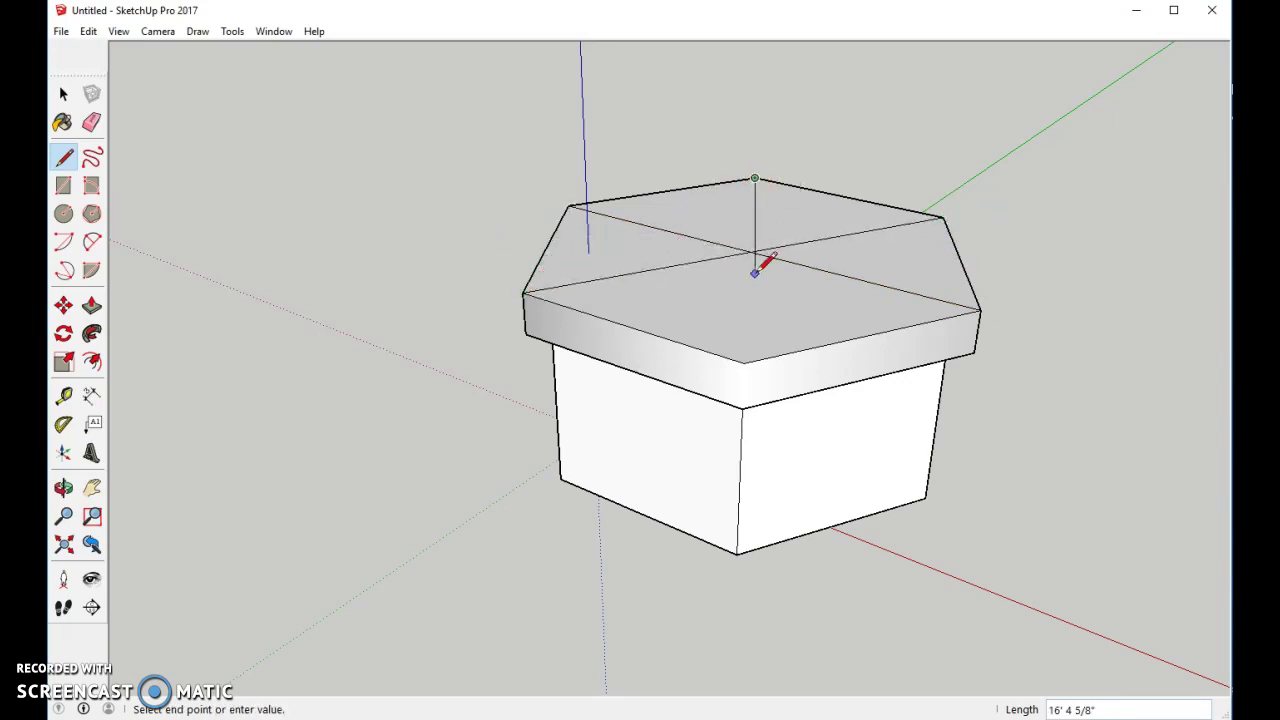
click(746, 361)
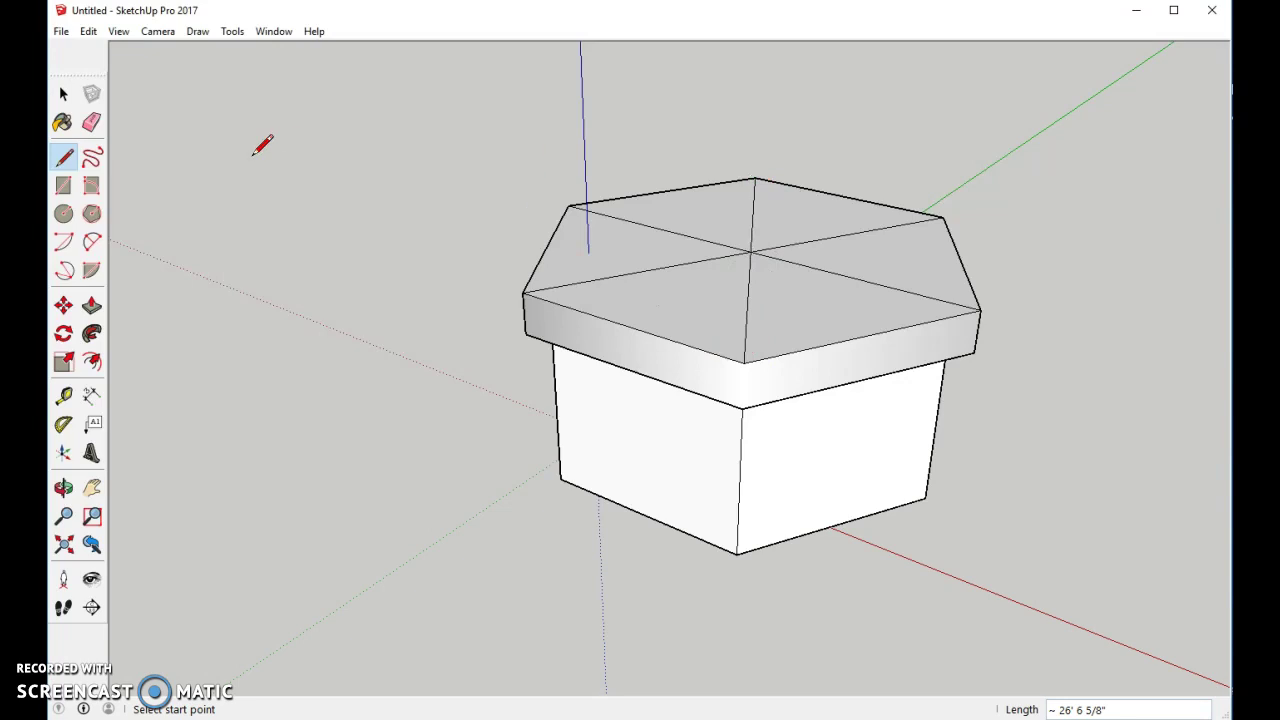
Step: Lift the top's centre point 8' 1 1/4" straight up into a pointed roof
click(63, 307)
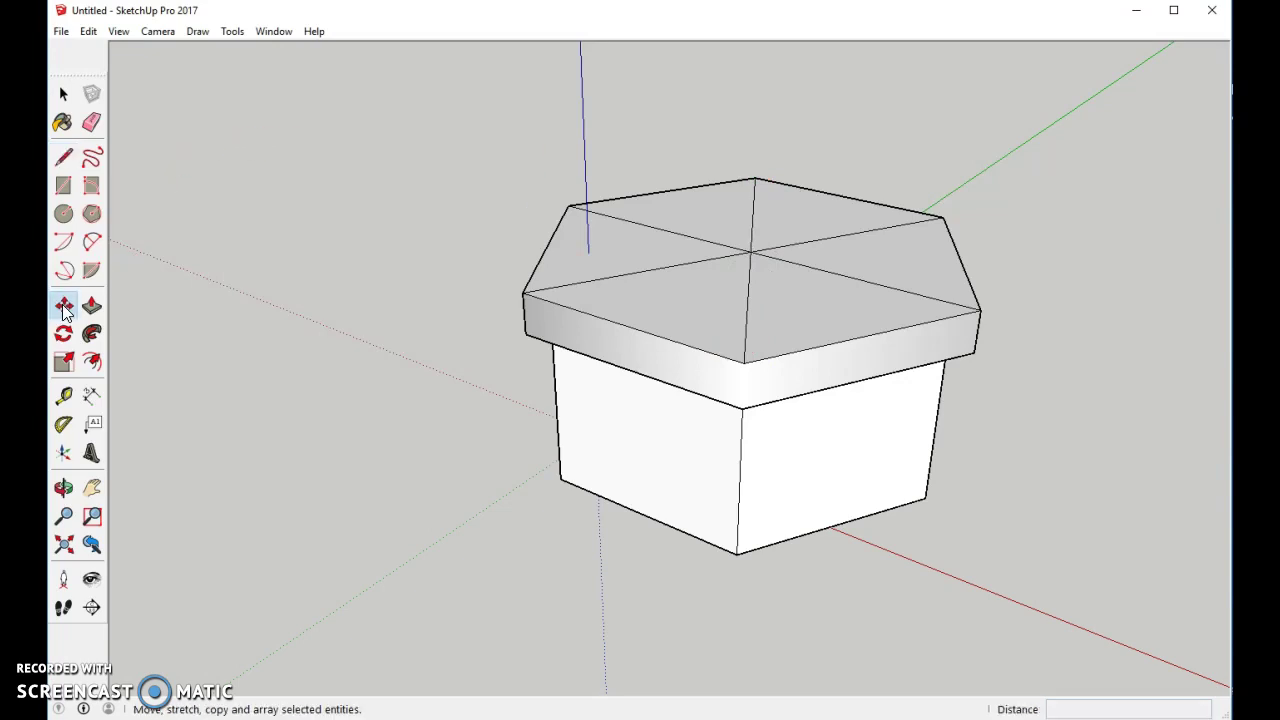
click(751, 252)
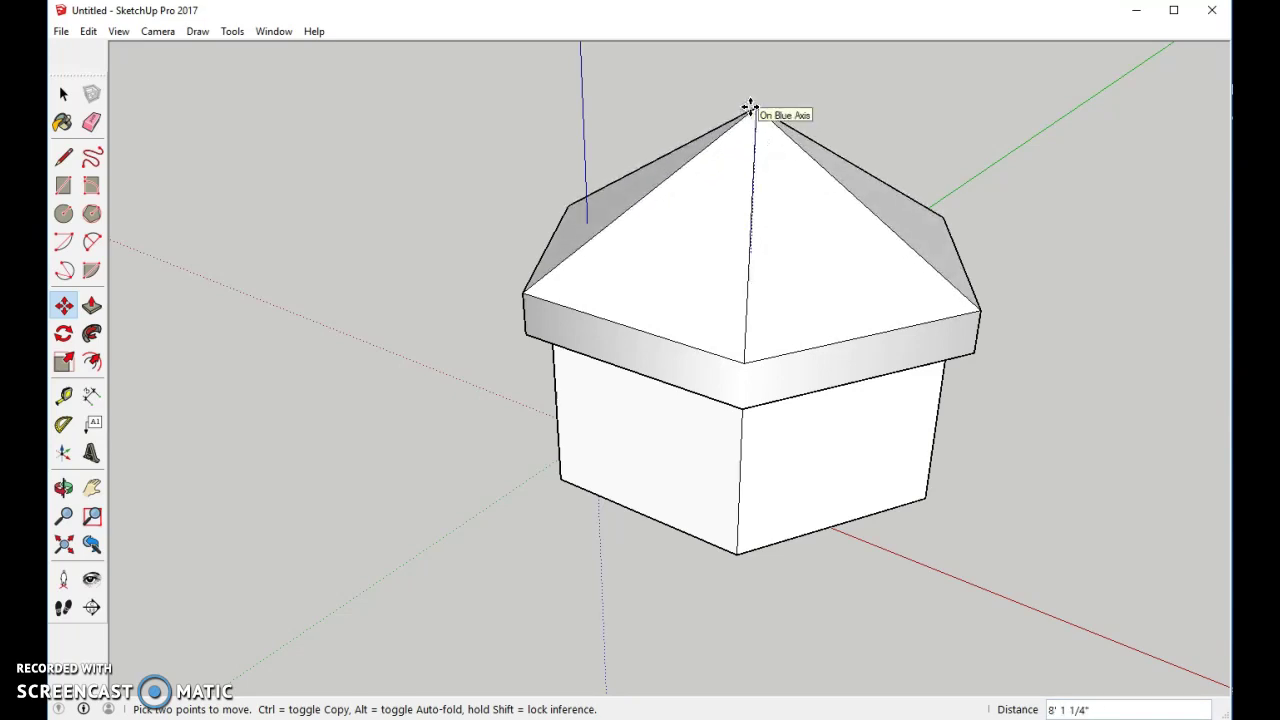
click(750, 107)
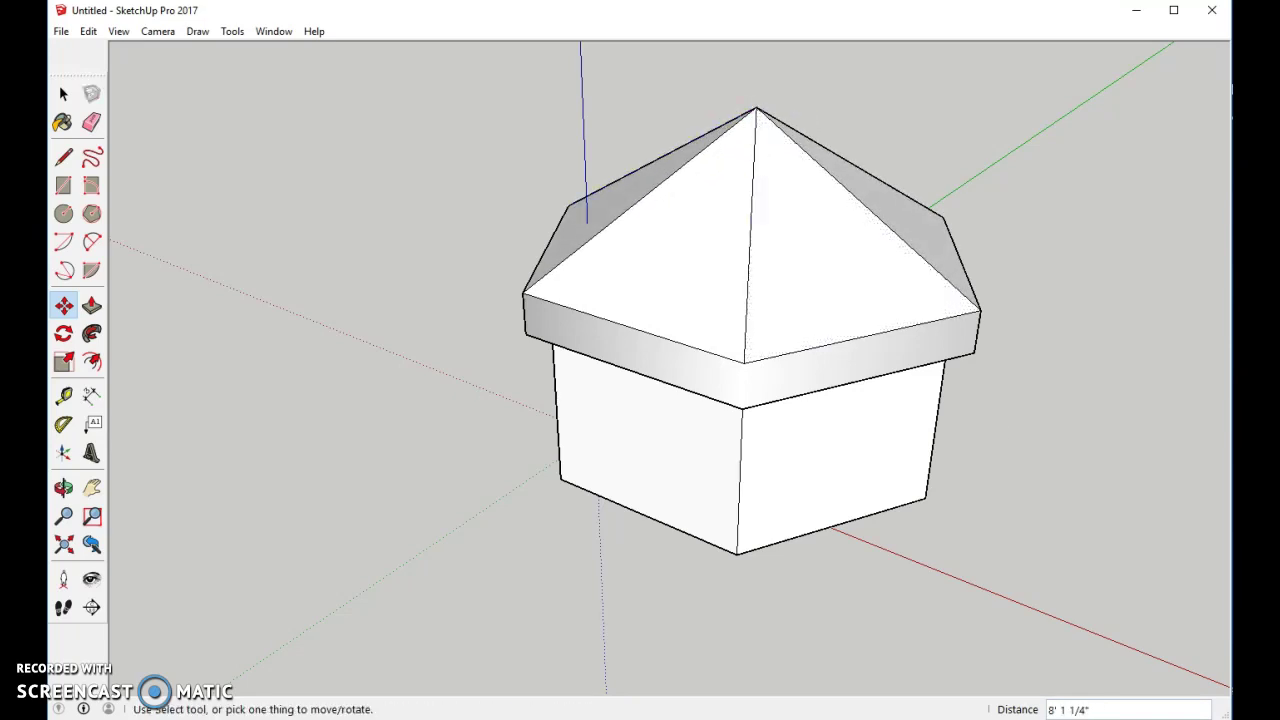
Step: Paint the front-right wall and roof yellow and the left roof and wall orange (Color C05)
middle_drag(1085, 457, 1098, 408)
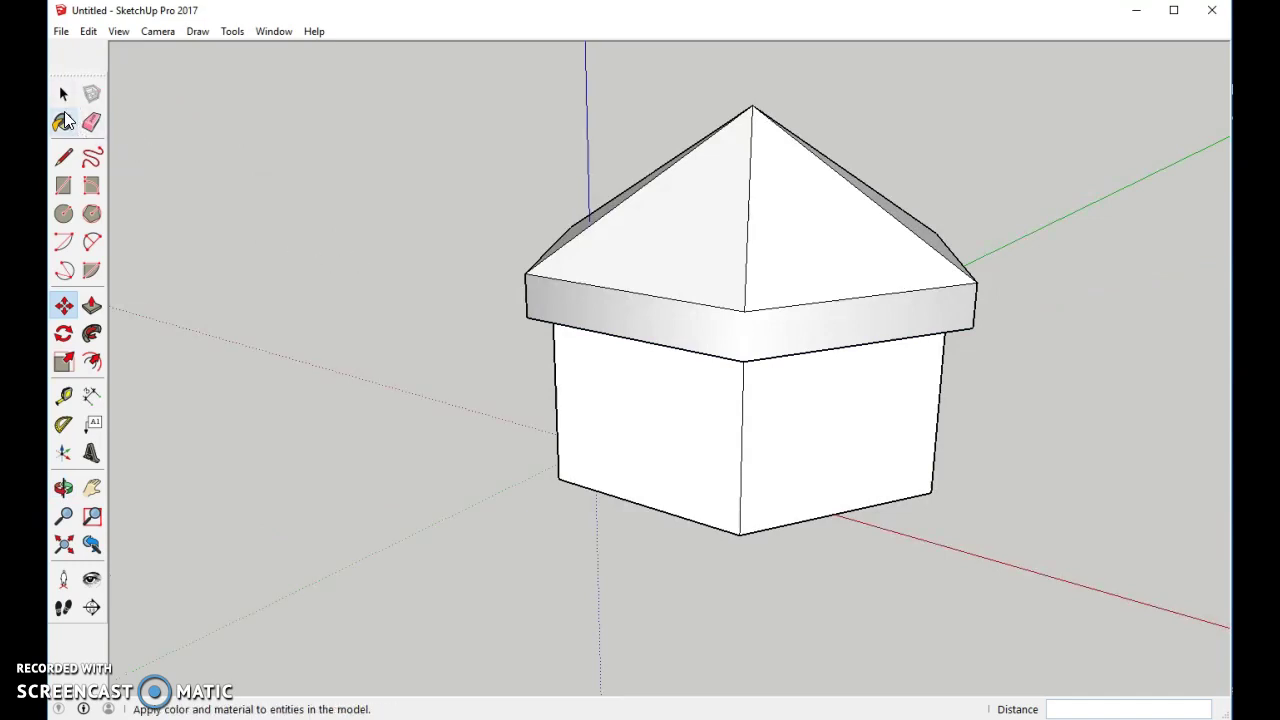
click(62, 124)
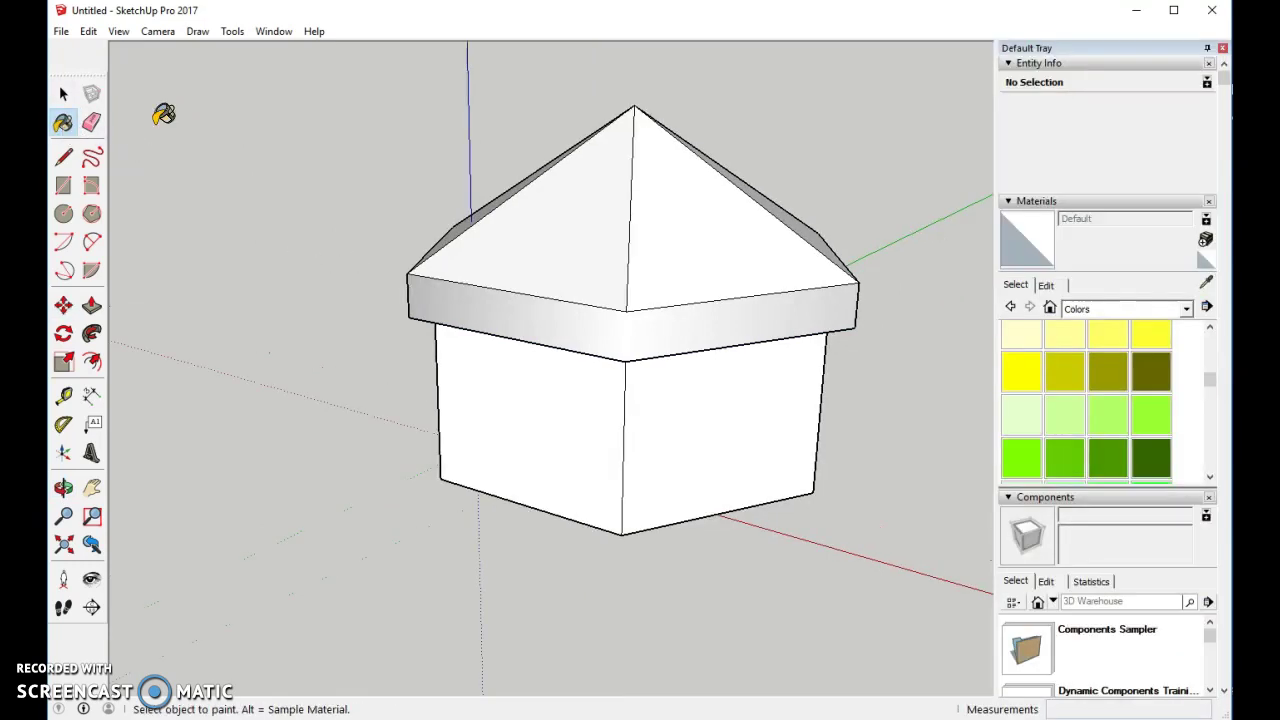
click(1019, 371)
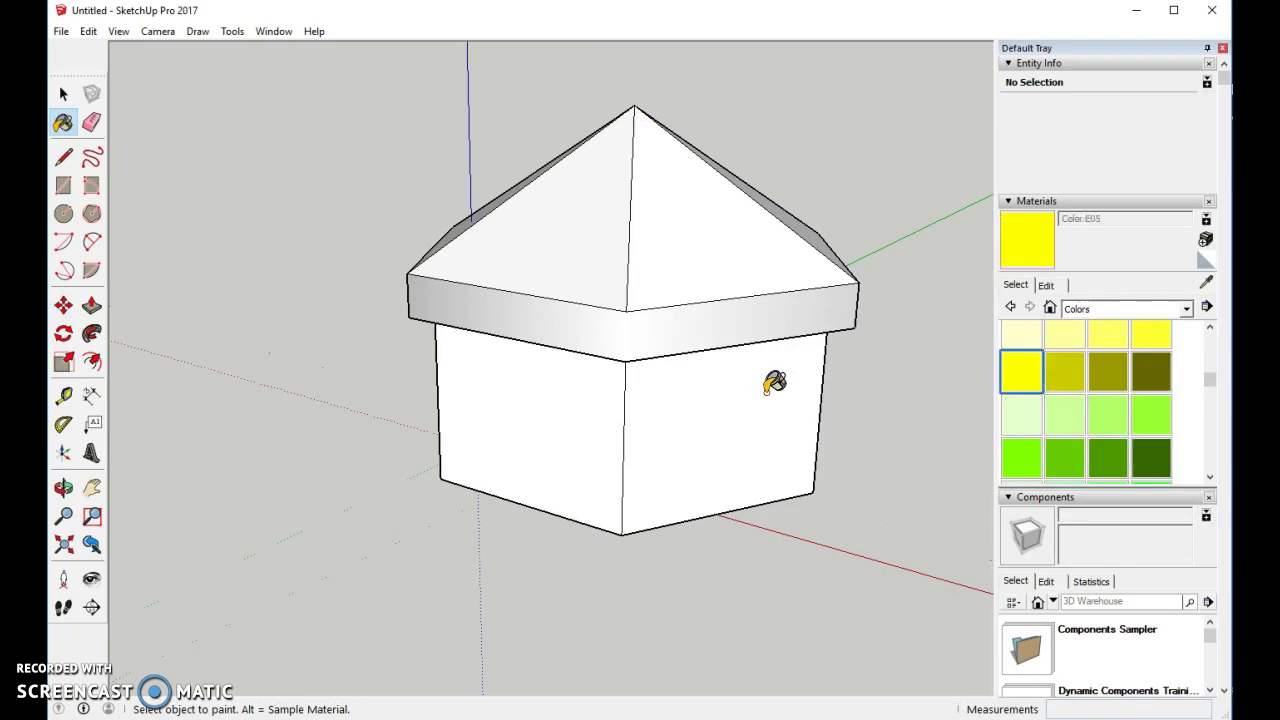
click(774, 434)
click(737, 265)
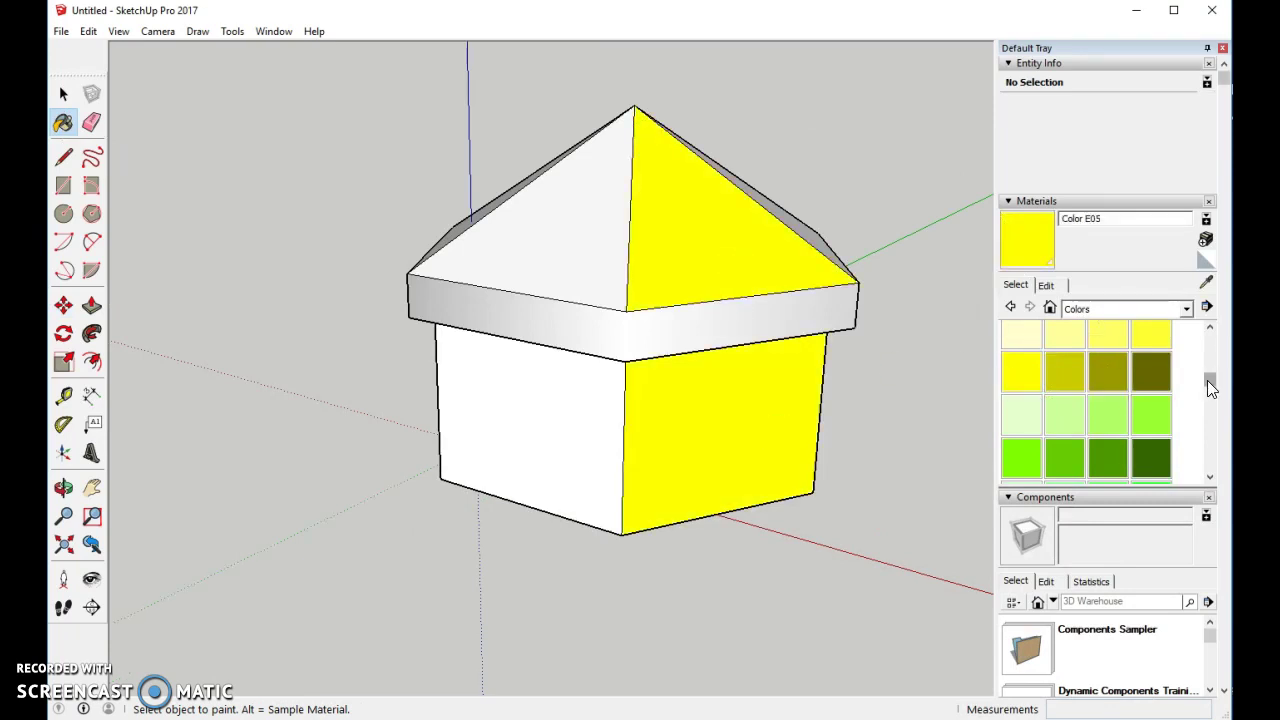
drag(1209, 388, 1220, 358)
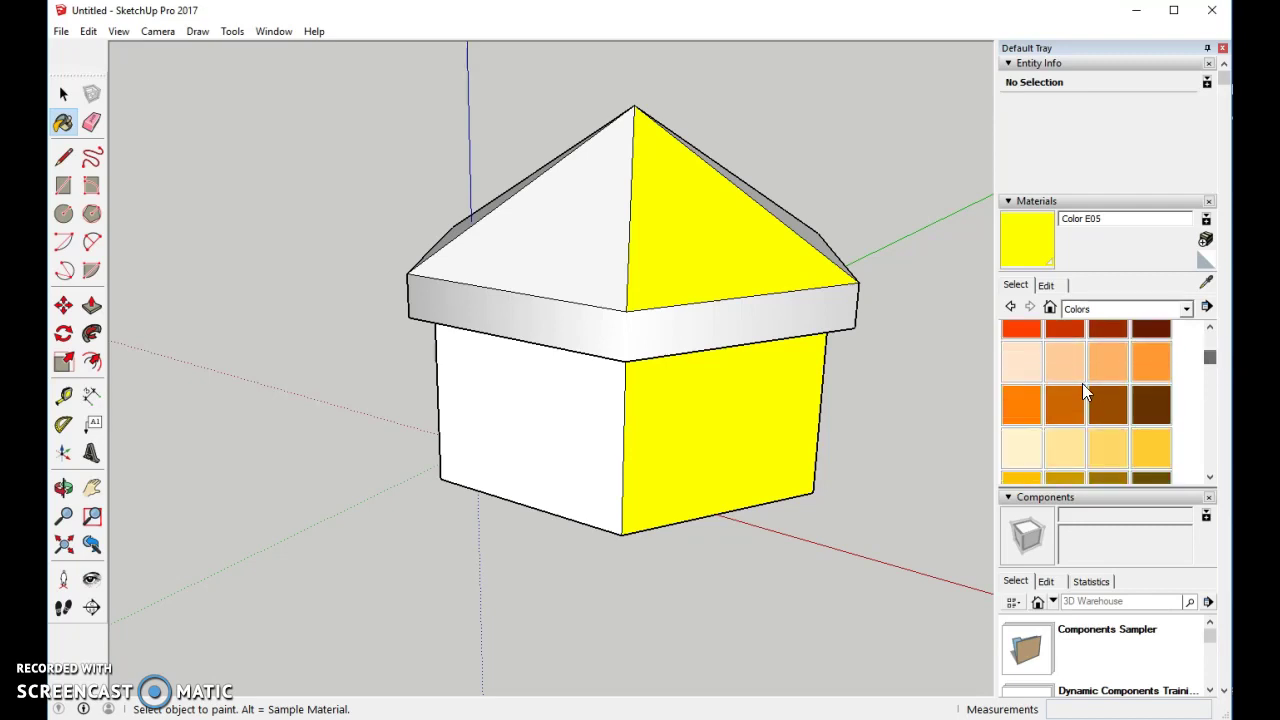
click(1025, 405)
click(530, 228)
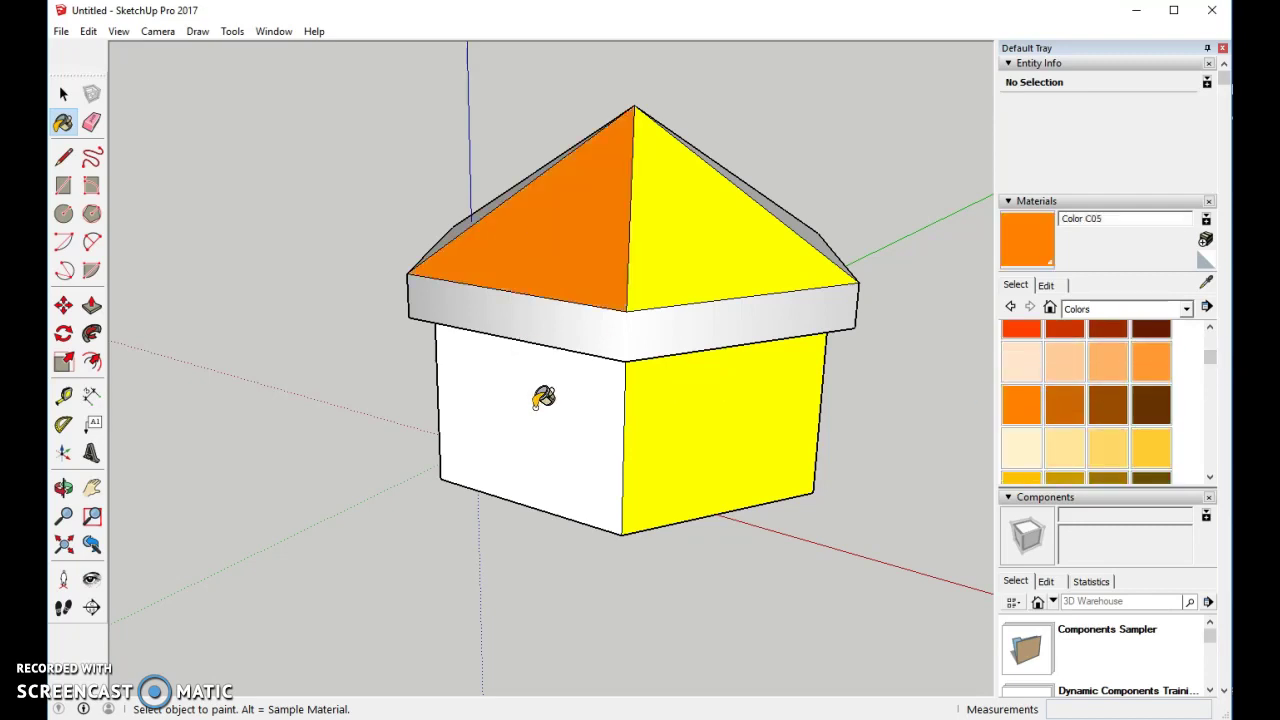
click(542, 396)
Step: Paint the front roof and wall red (Color A05) and the right roof and wall blue
mouse_move(900, 340)
middle_down()
mouse_move(434, 343)
mouse_move(600, 345)
middle_up()
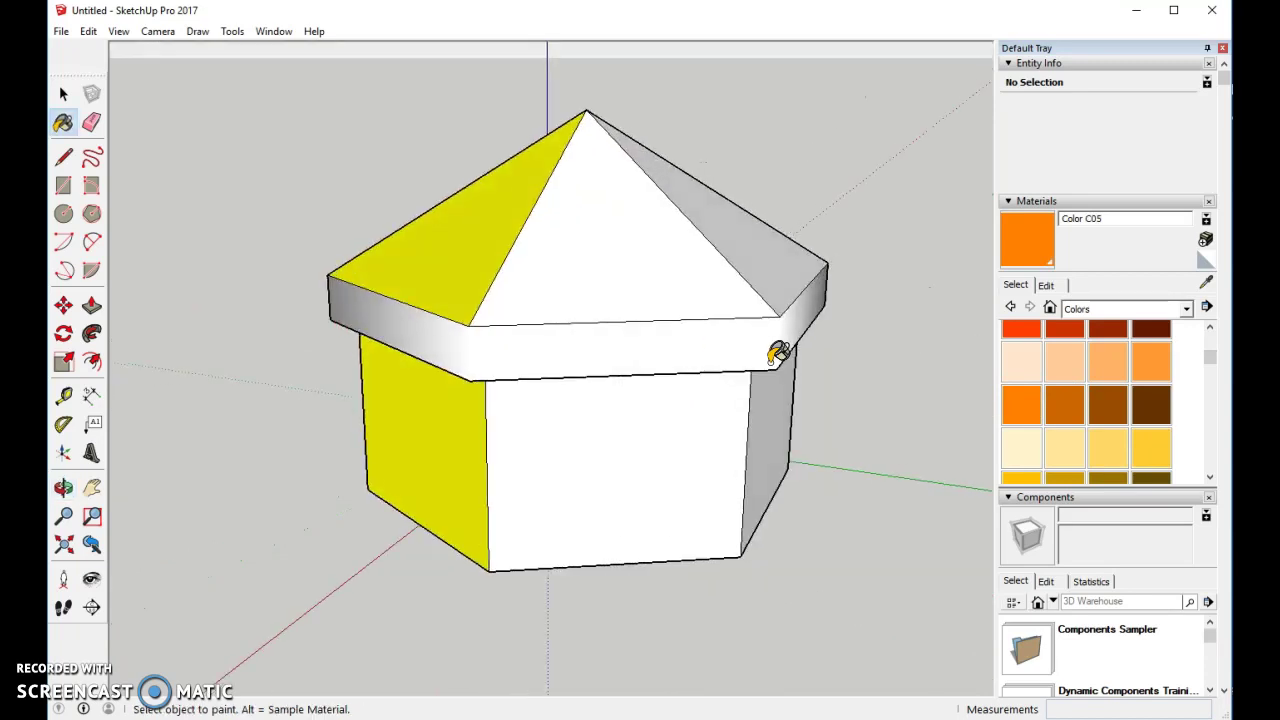
drag(1206, 355, 1210, 330)
click(1021, 384)
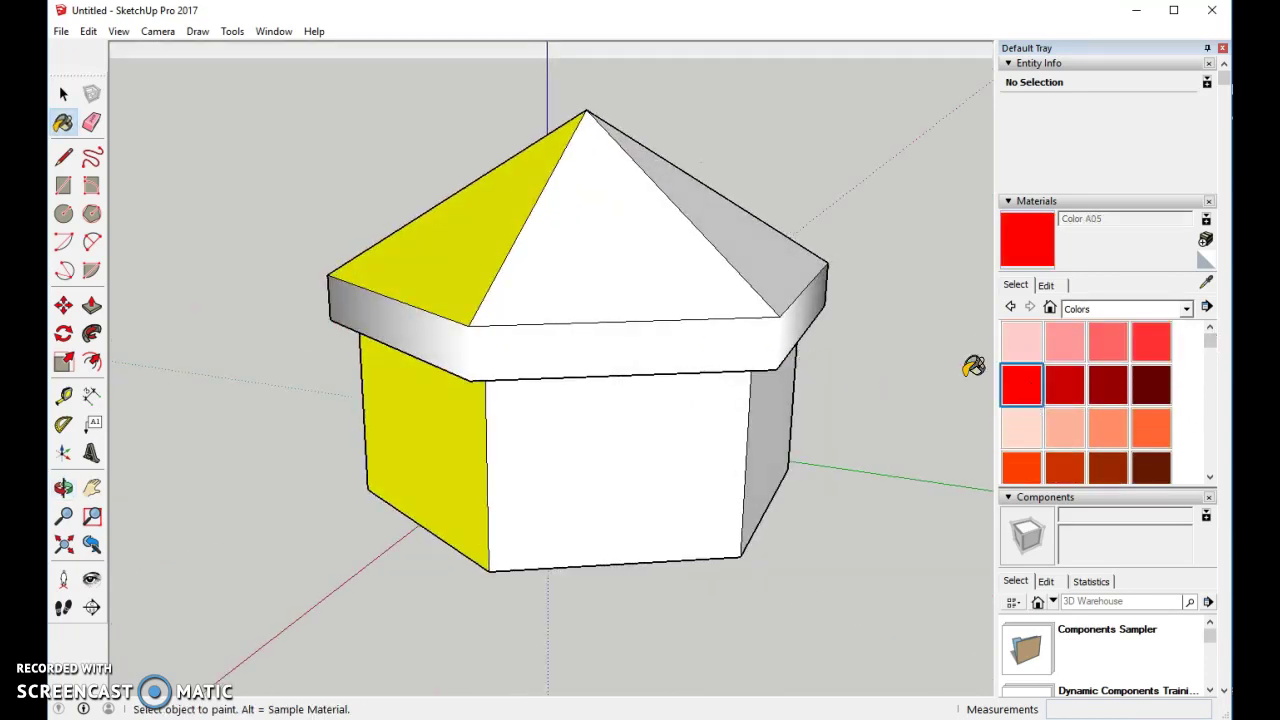
click(666, 256)
click(654, 492)
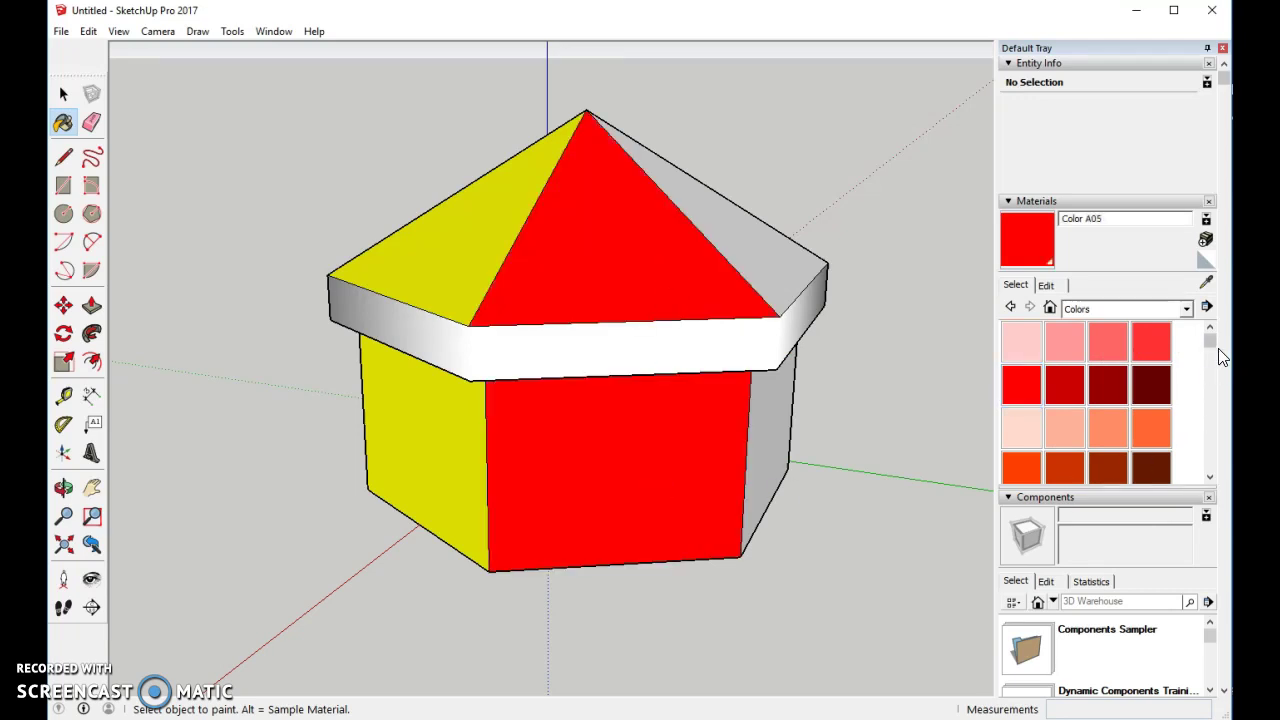
drag(1211, 341, 1190, 422)
click(1022, 392)
click(788, 252)
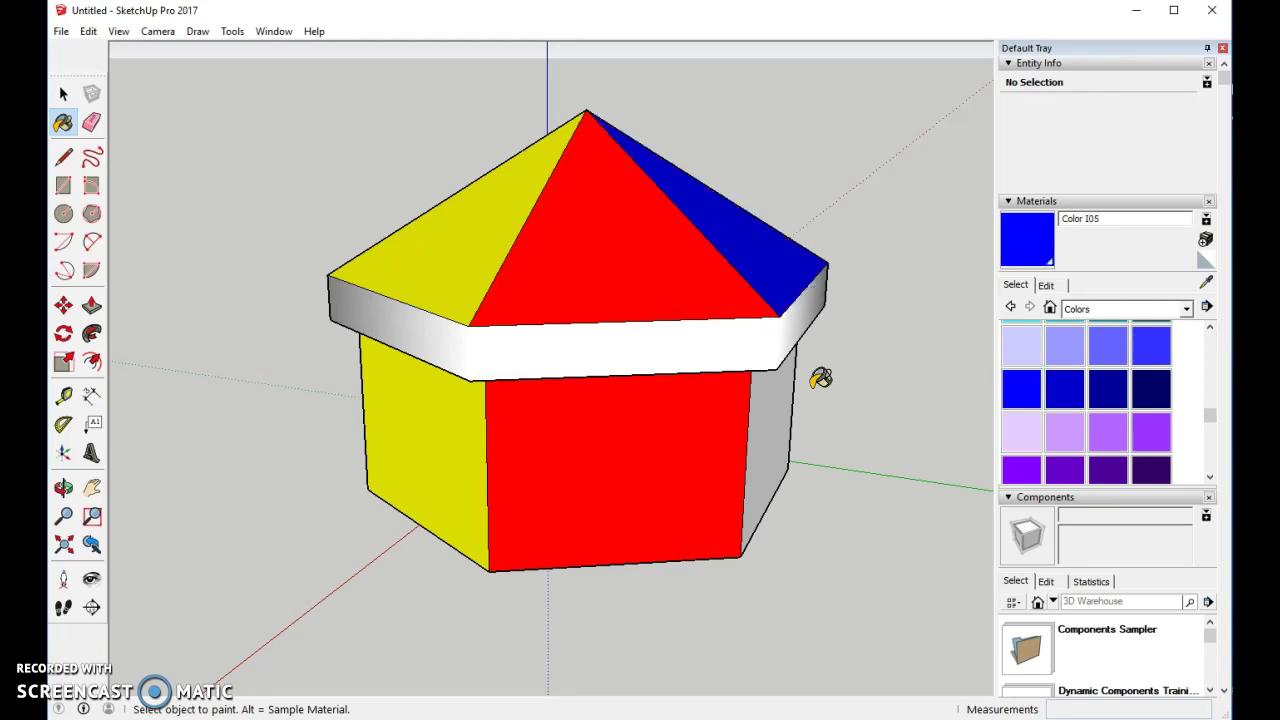
click(790, 418)
Step: Paint the right roof and wall on the tent's far side purple (Color J05)
middle_drag(949, 360, 626, 369)
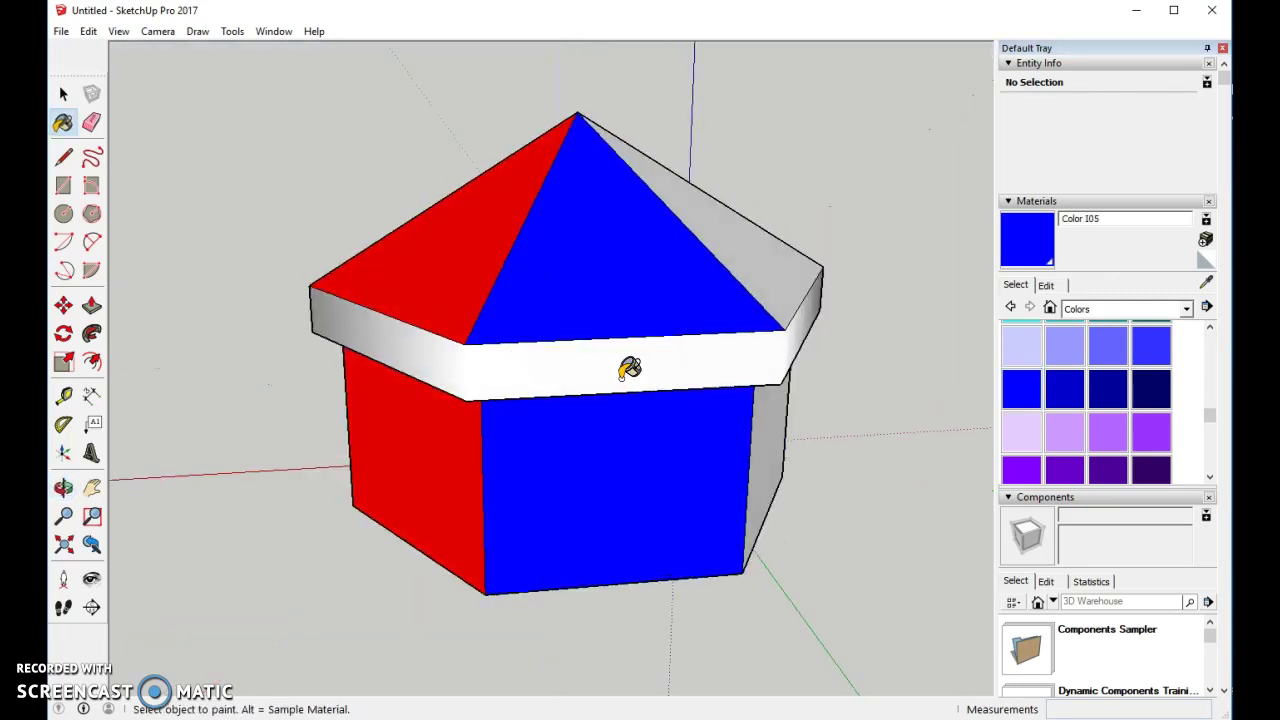
mouse_move(839, 368)
middle_down()
mouse_move(705, 380)
mouse_move(644, 363)
middle_up()
middle_drag(955, 380, 757, 375)
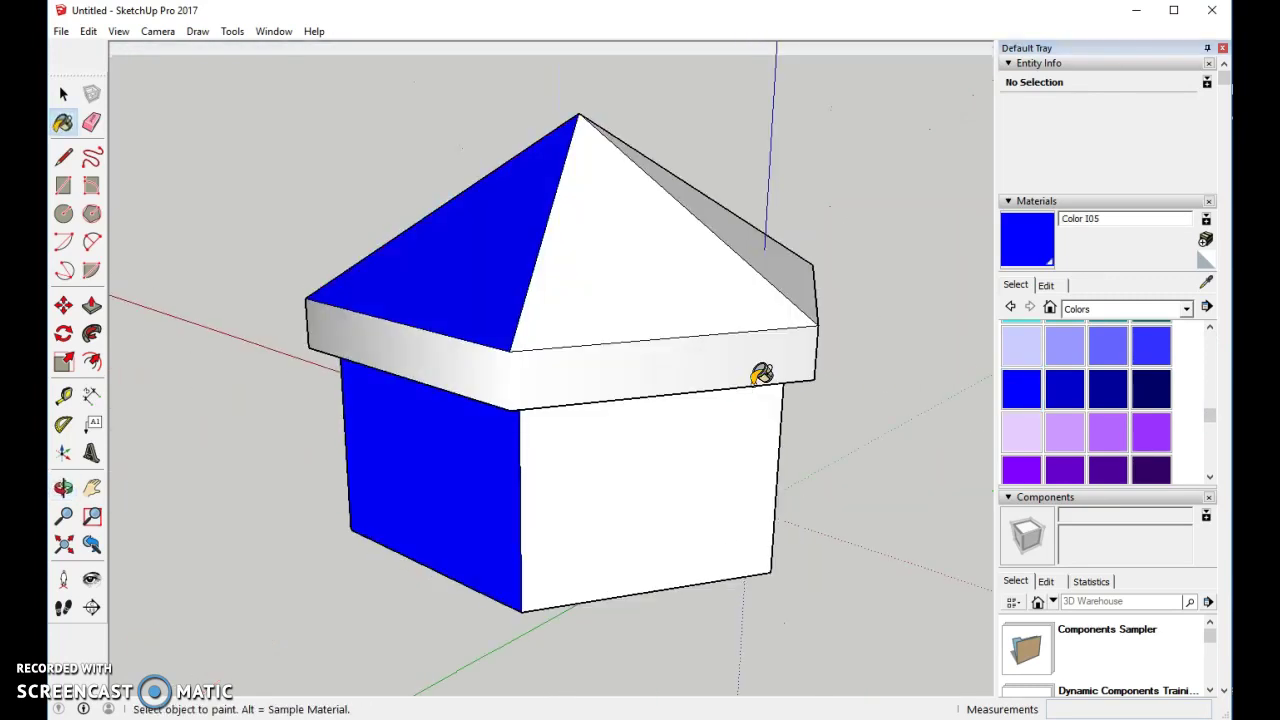
mouse_move(898, 383)
middle_down()
mouse_move(623, 380)
mouse_move(711, 380)
middle_up()
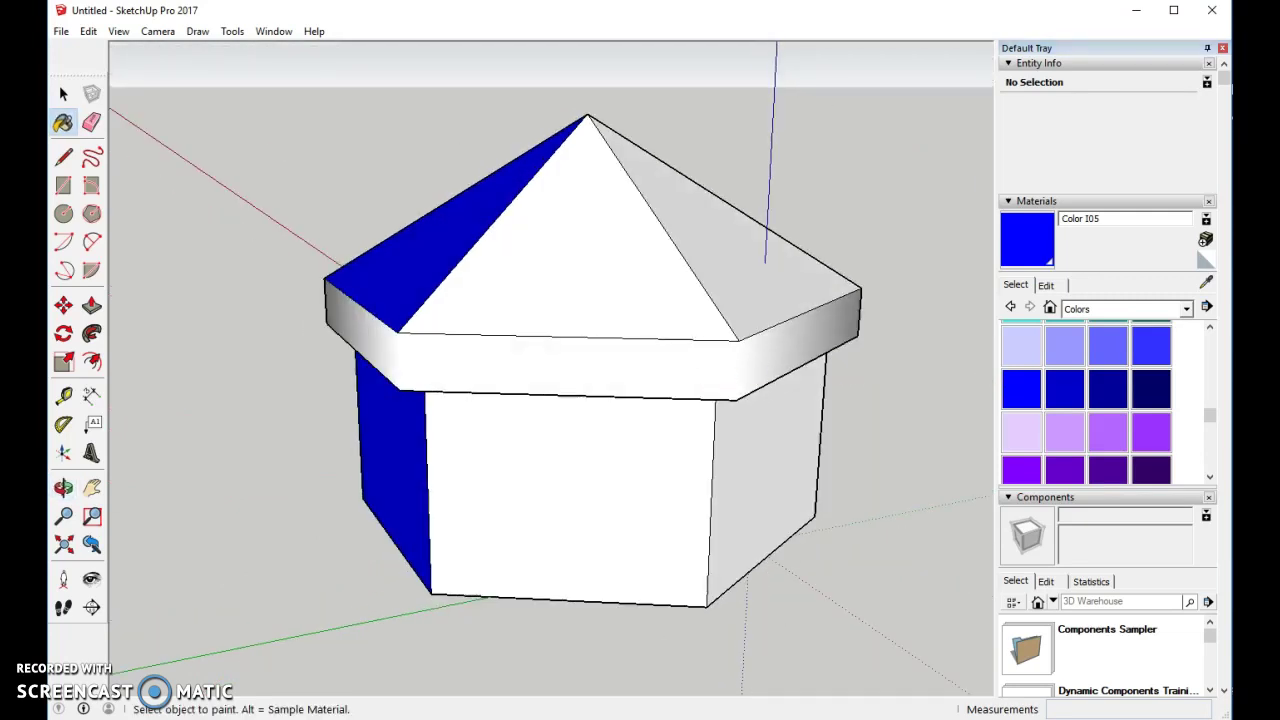
click(1022, 480)
click(790, 276)
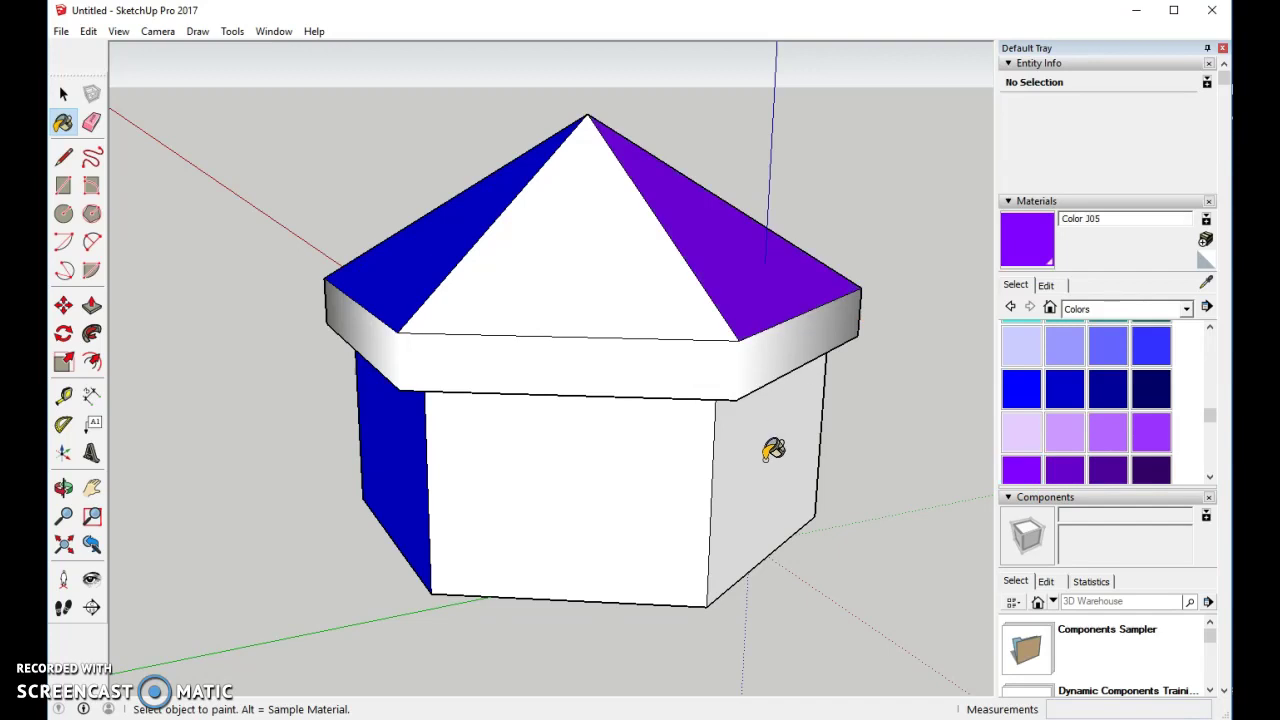
click(768, 454)
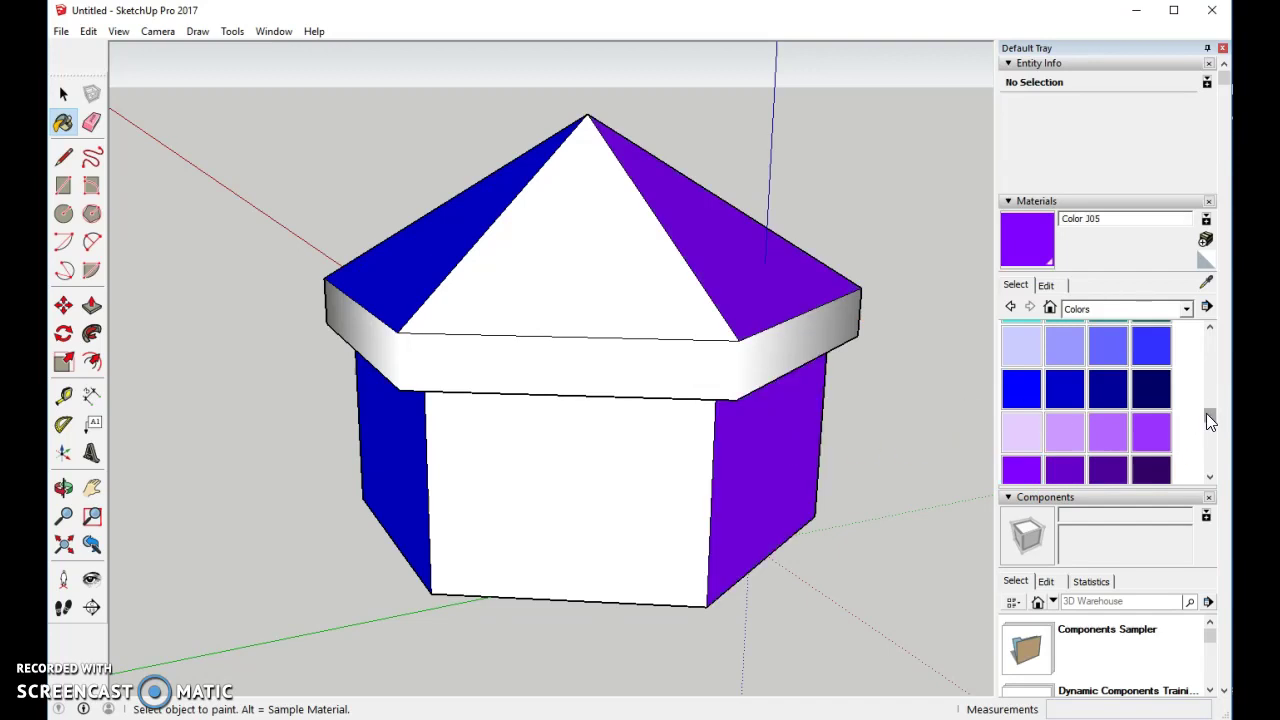
Step: Paint the front roof and wall green (Color G06)
mouse_move(1206, 412)
mouse_down()
mouse_move(1207, 452)
mouse_move(1211, 386)
mouse_move(1210, 397)
mouse_up()
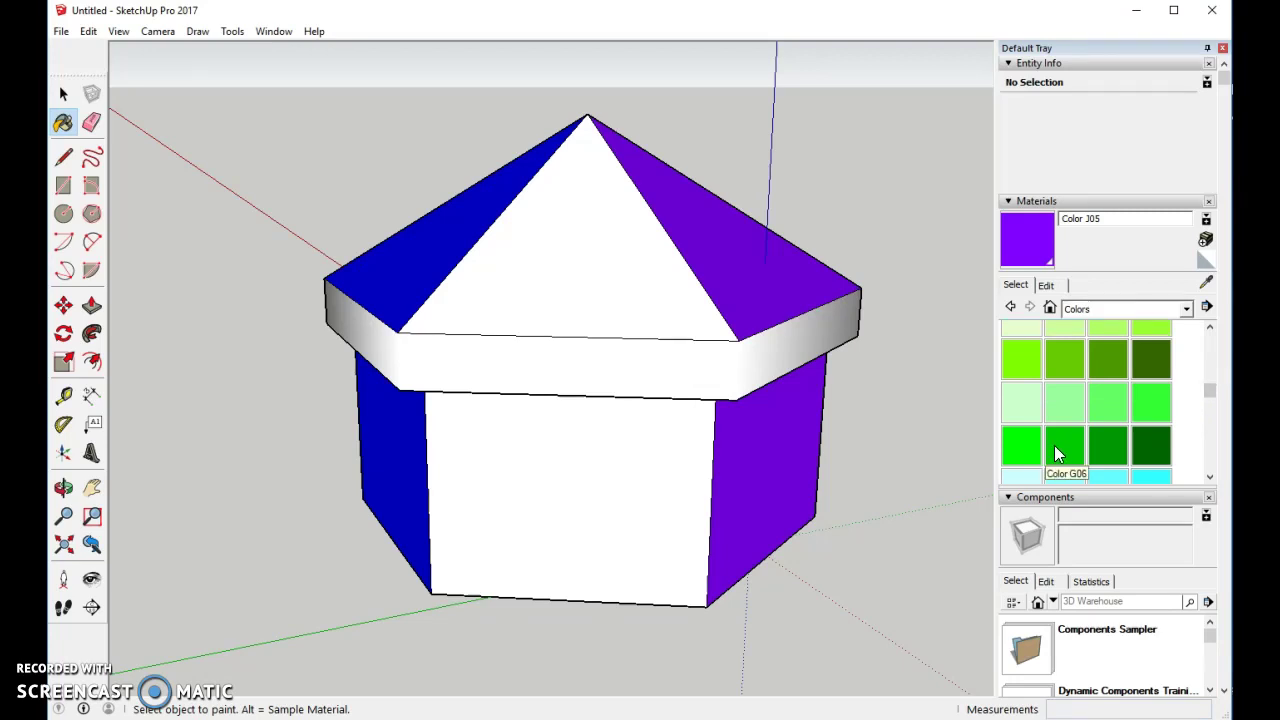
click(1058, 448)
click(646, 290)
click(617, 459)
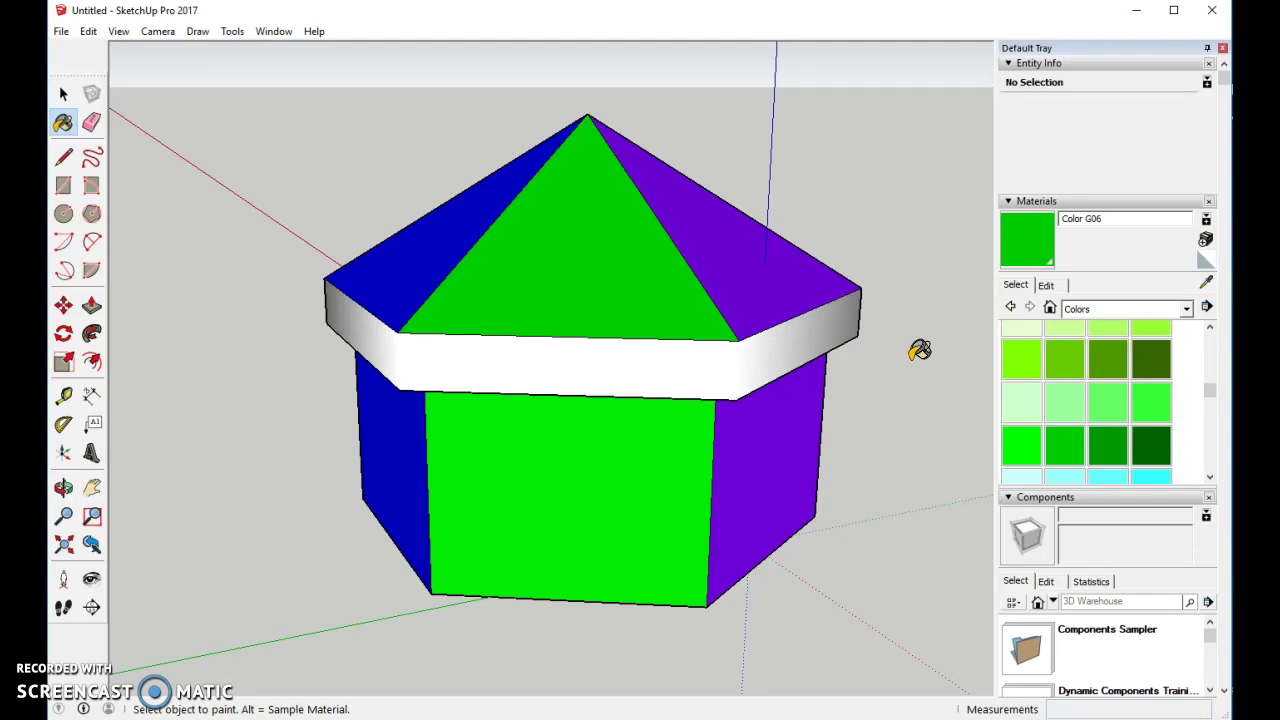
scroll(910, 350, down, 2)
middle_drag(903, 351, 437, 337)
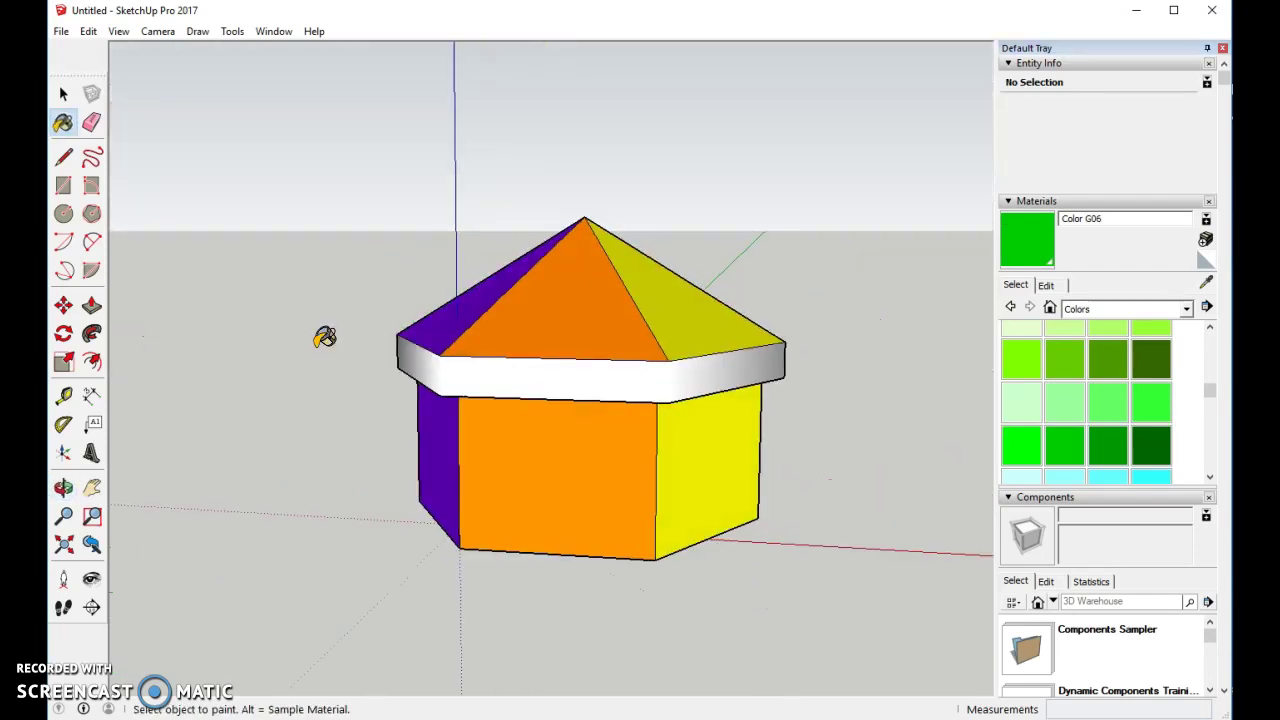
Step: Drag a selection window around the entire tent, selecting all 61 entities
mouse_move(325, 338)
middle_down()
mouse_move(766, 357)
mouse_move(518, 350)
middle_up()
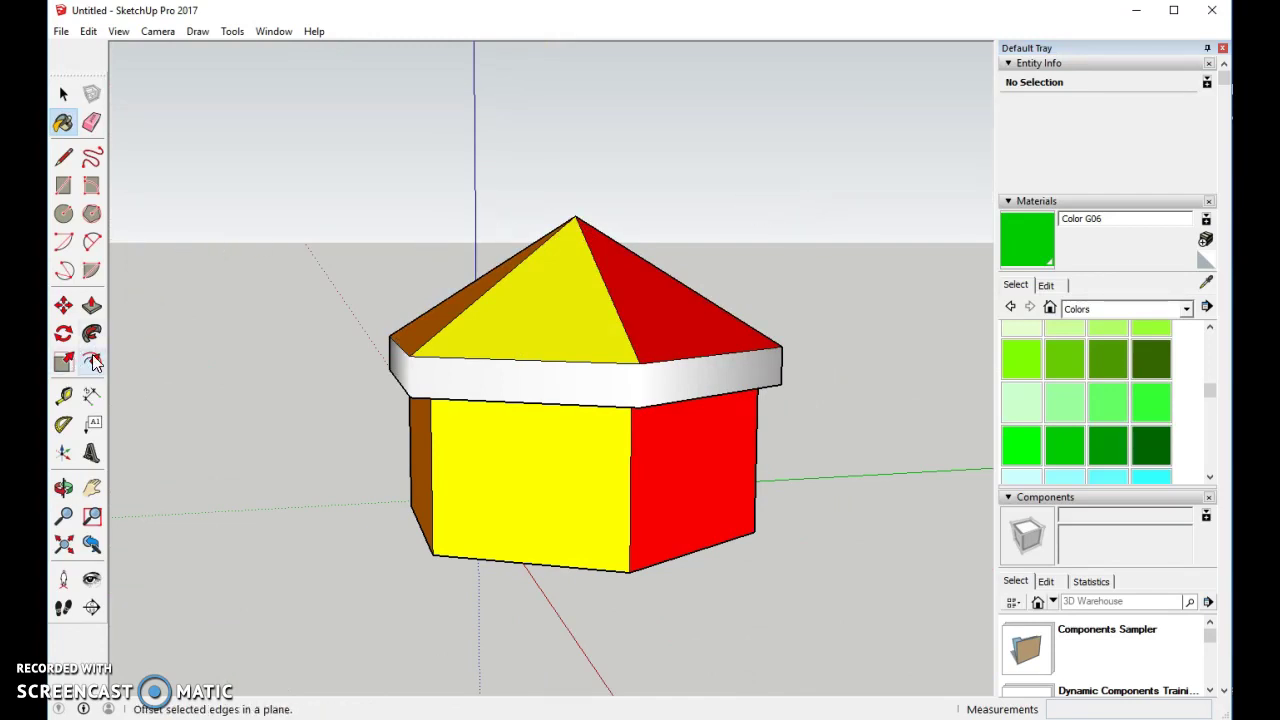
click(64, 95)
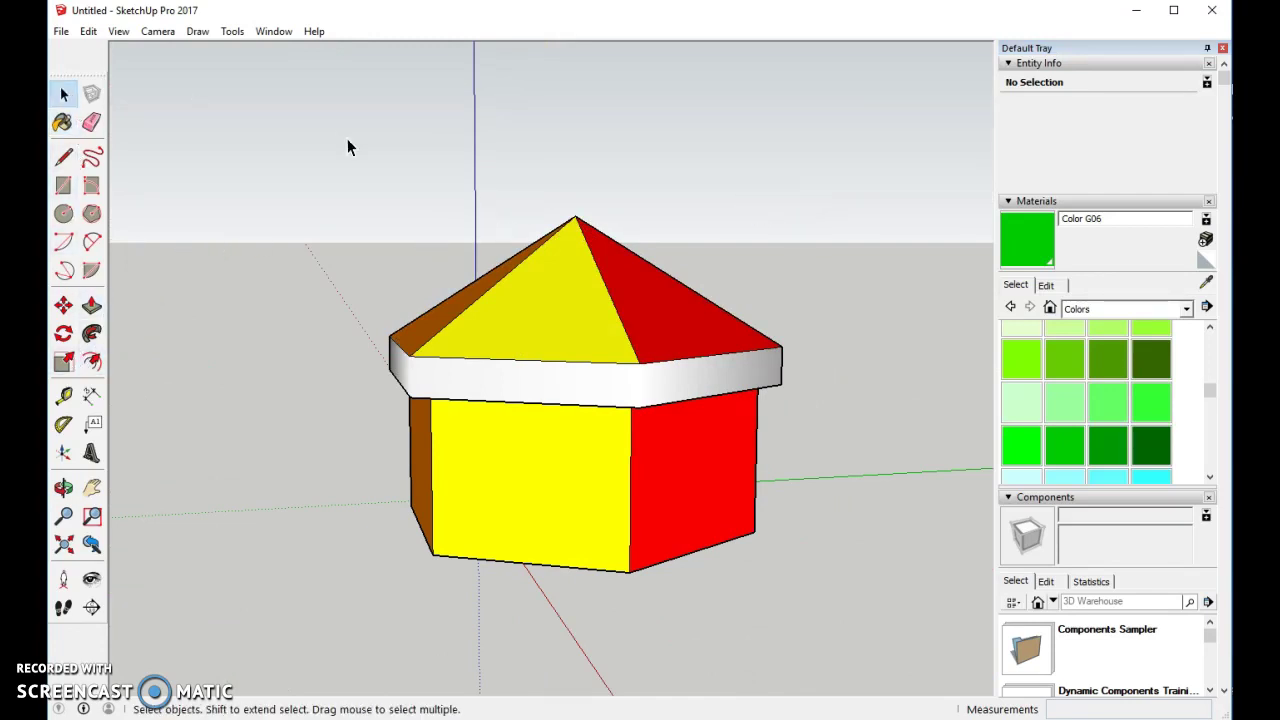
drag(303, 134, 837, 606)
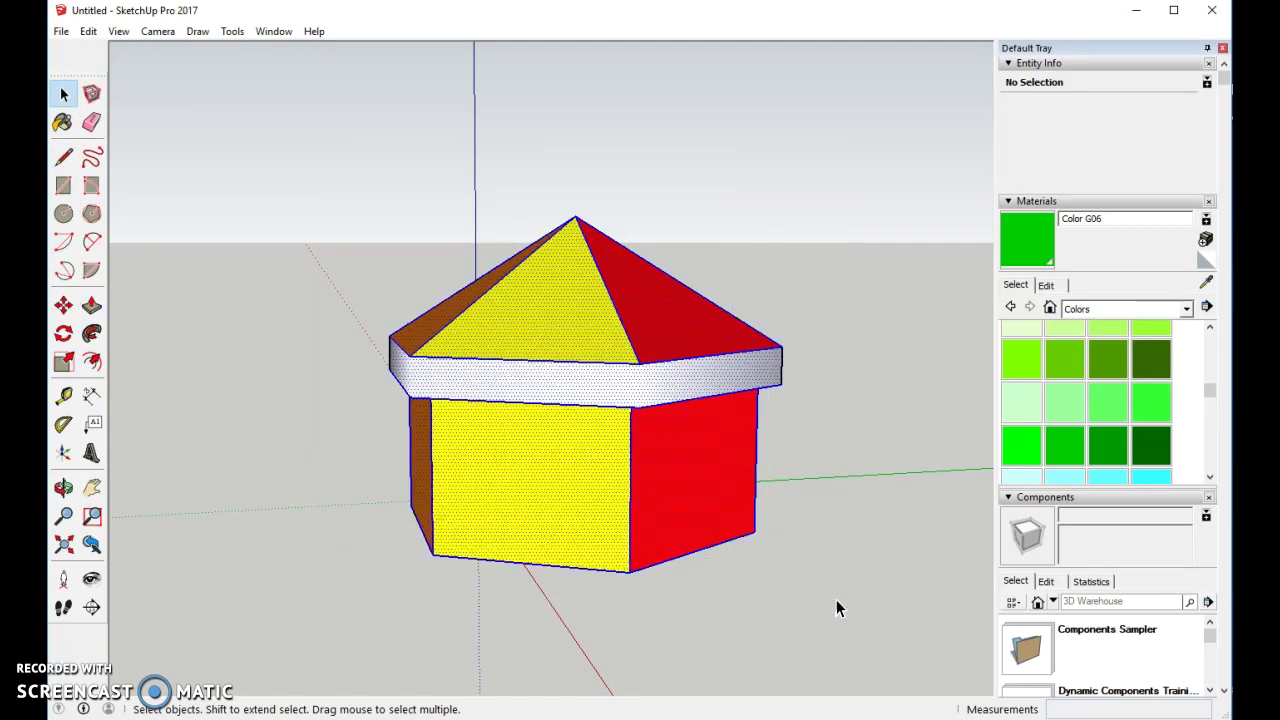
Step: Scale the tent up from its corner grips, stretching it wider and taller
click(63, 362)
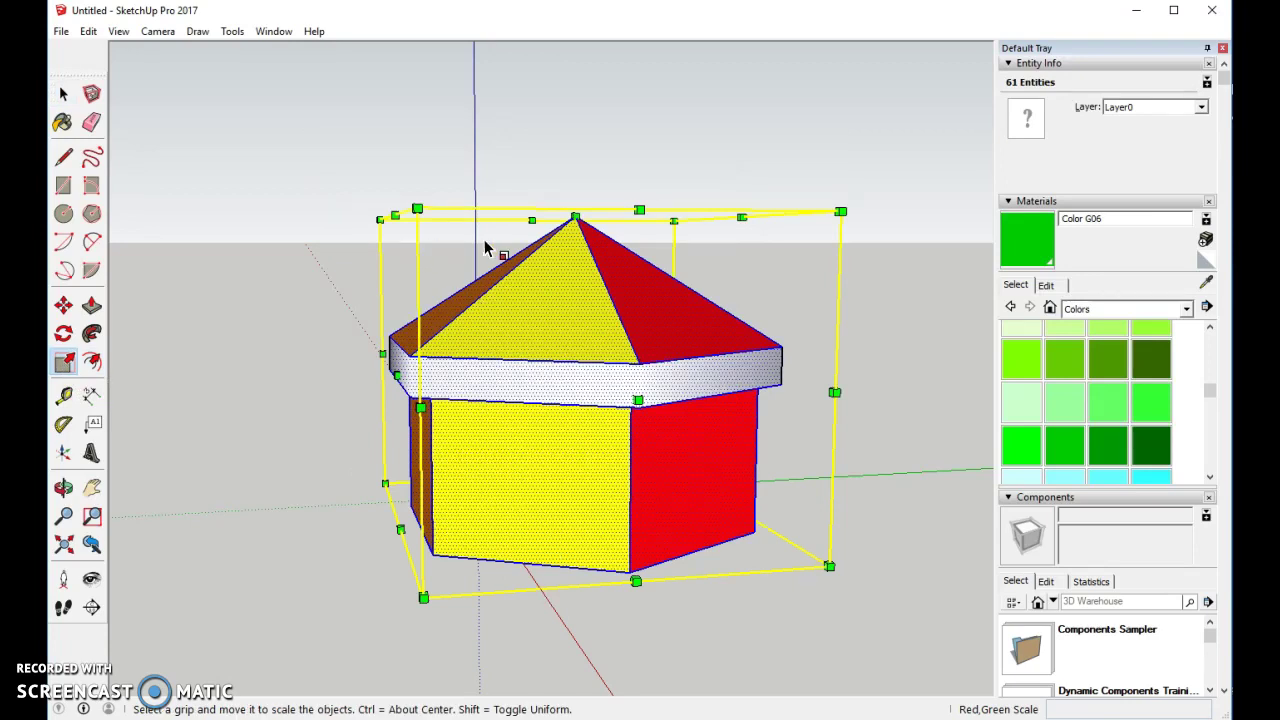
drag(840, 211, 964, 137)
drag(396, 153, 126, 180)
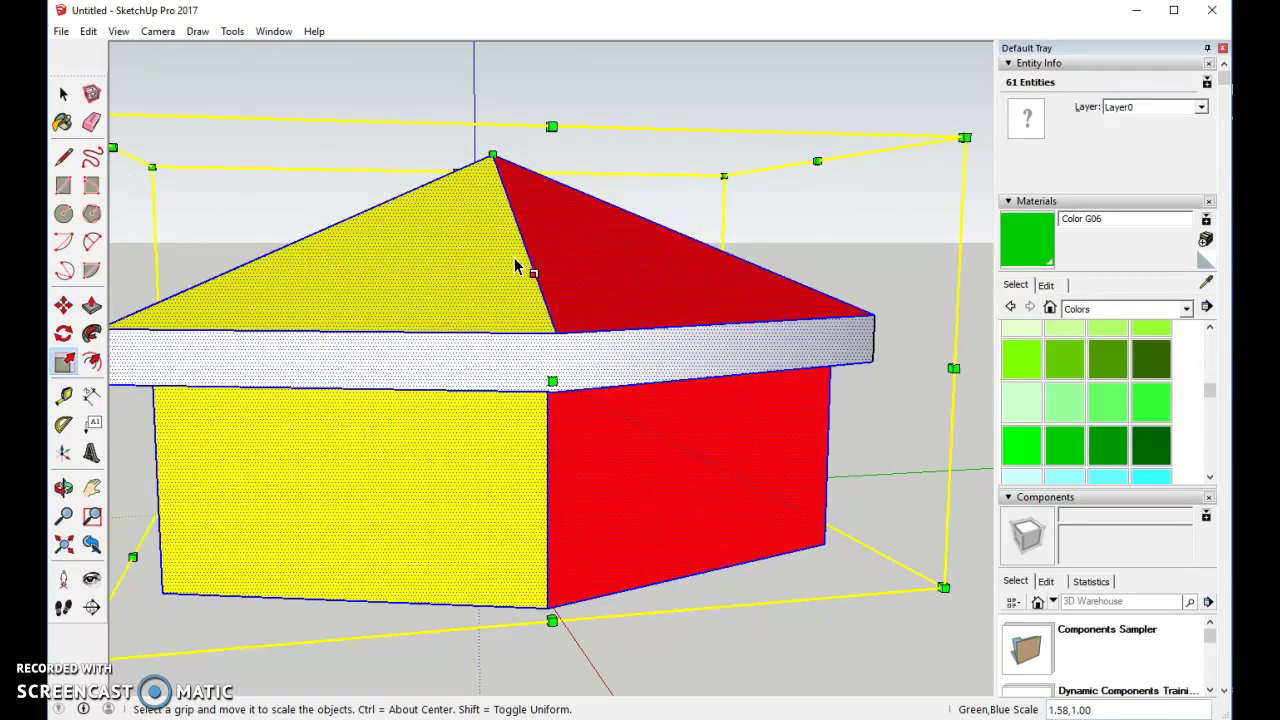
middle_drag(540, 210, 614, 609)
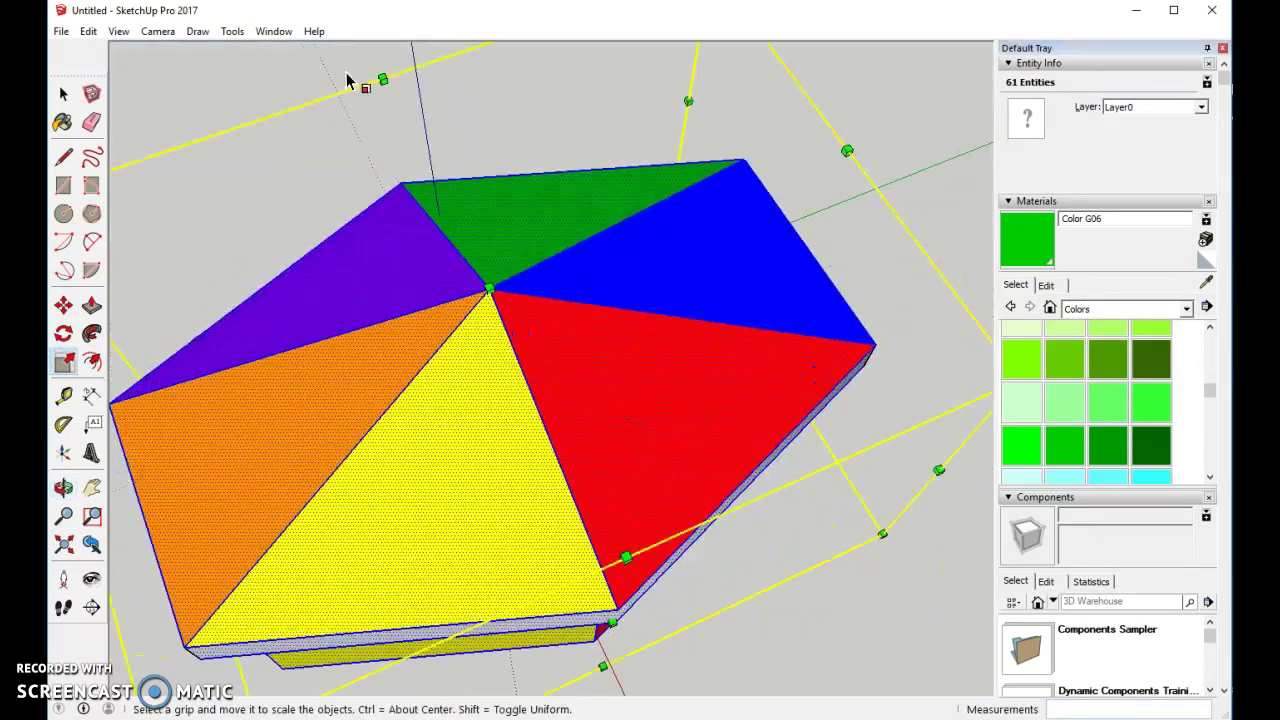
drag(386, 86, 316, 227)
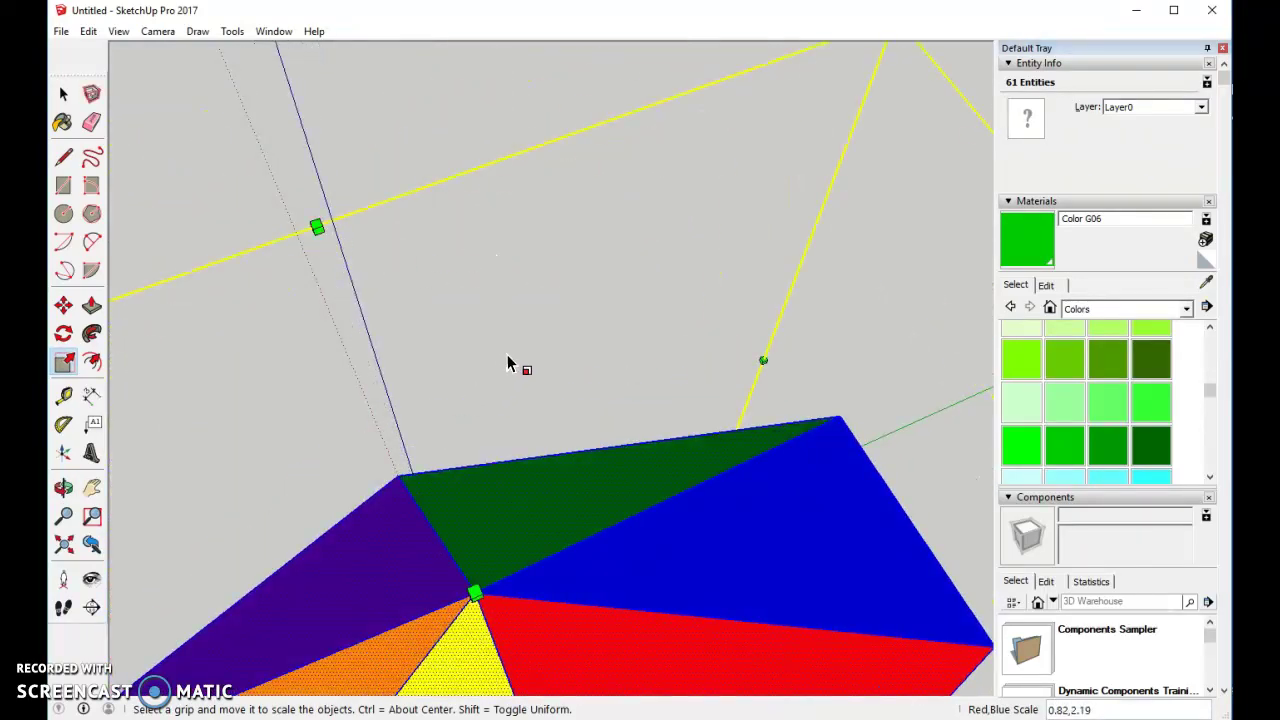
Step: Rescale the tent to 1.60 by 1.11 along the red and blue axes, then deselect it
click(63, 543)
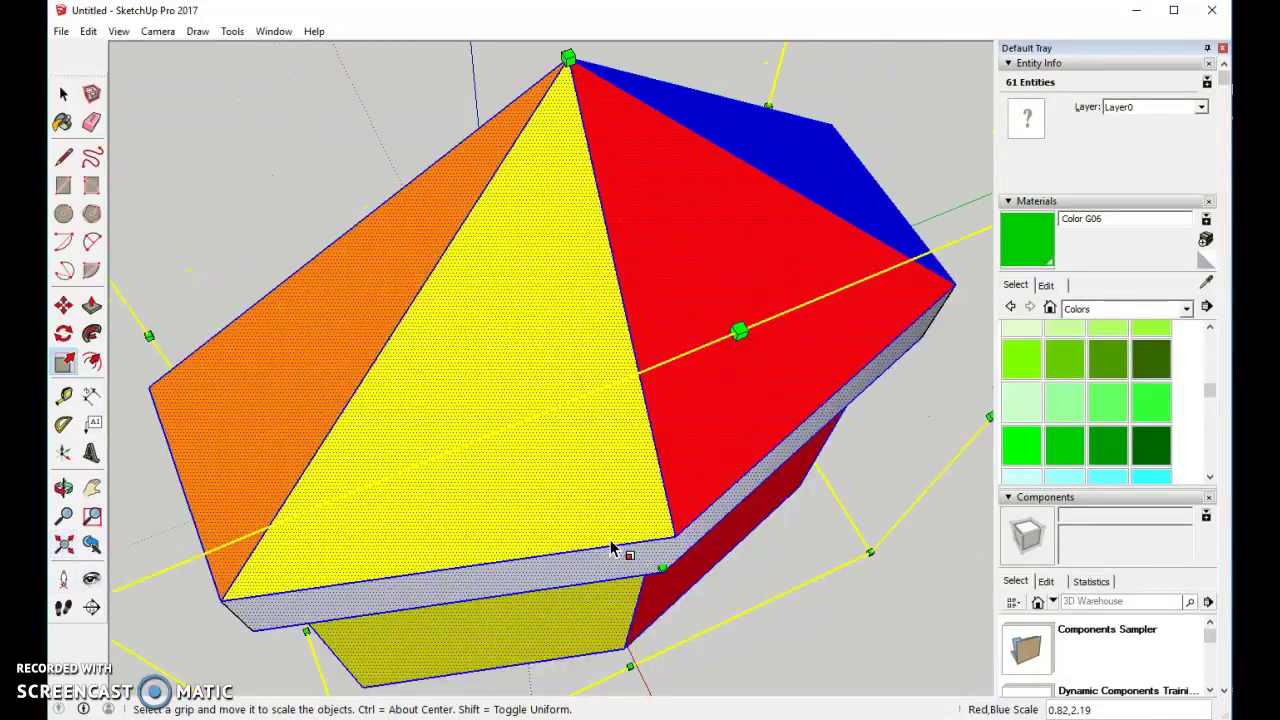
scroll(665, 564, down, 5)
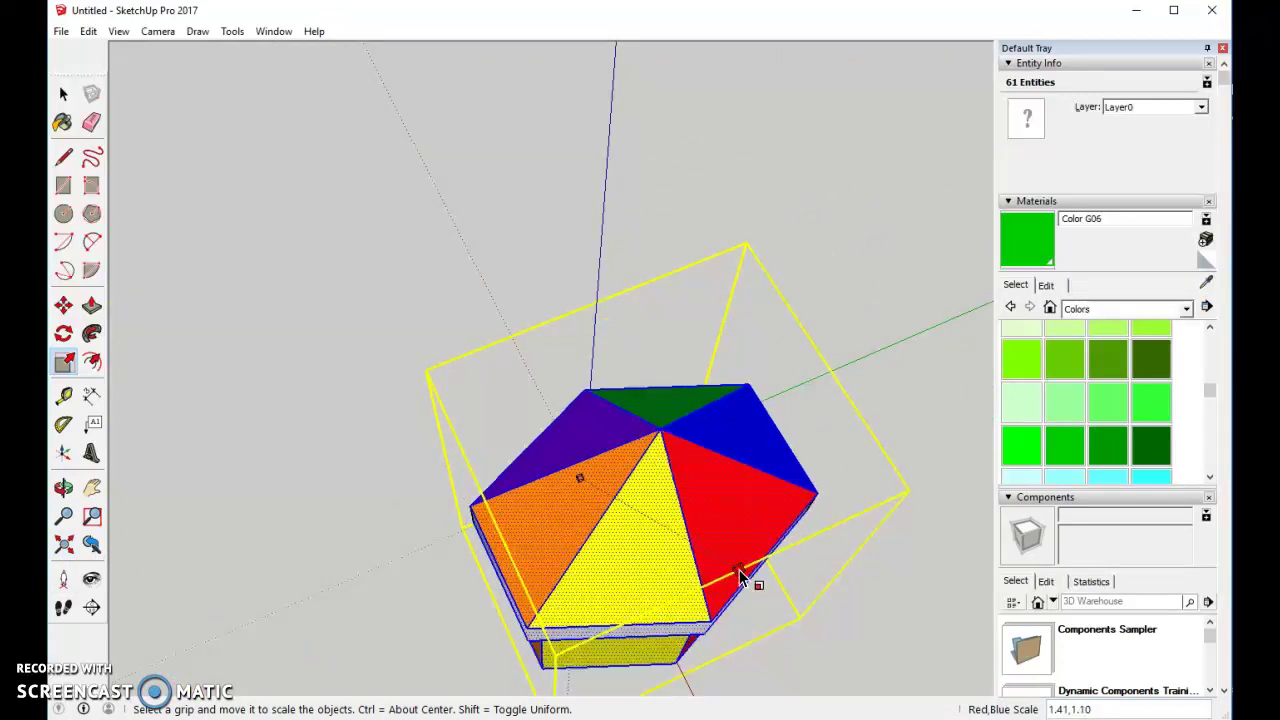
drag(740, 577, 777, 619)
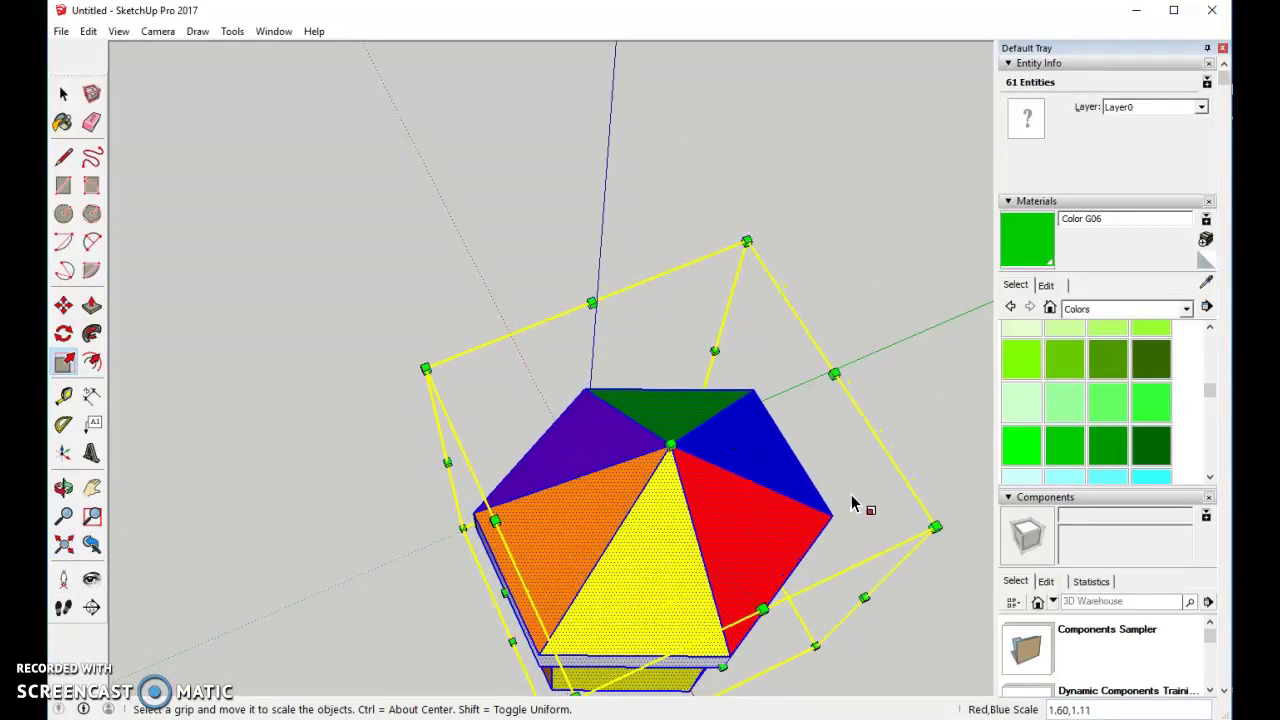
middle_drag(852, 503, 800, 137)
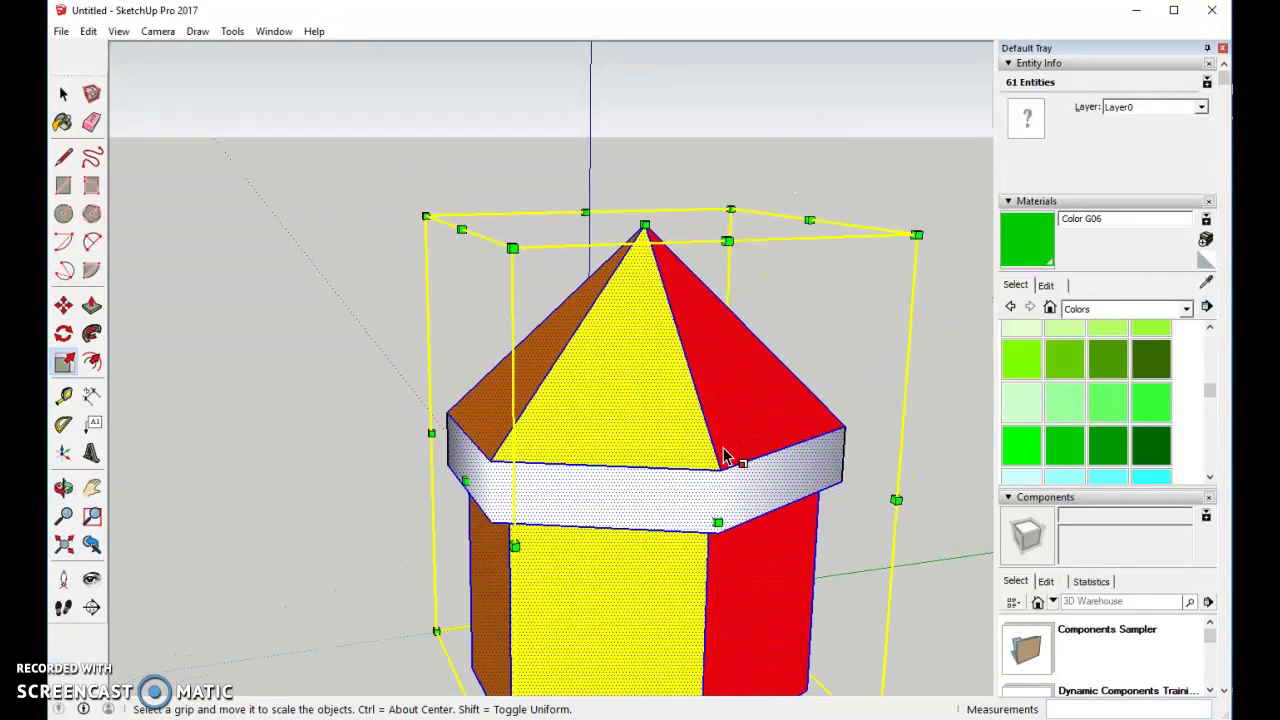
click(63, 94)
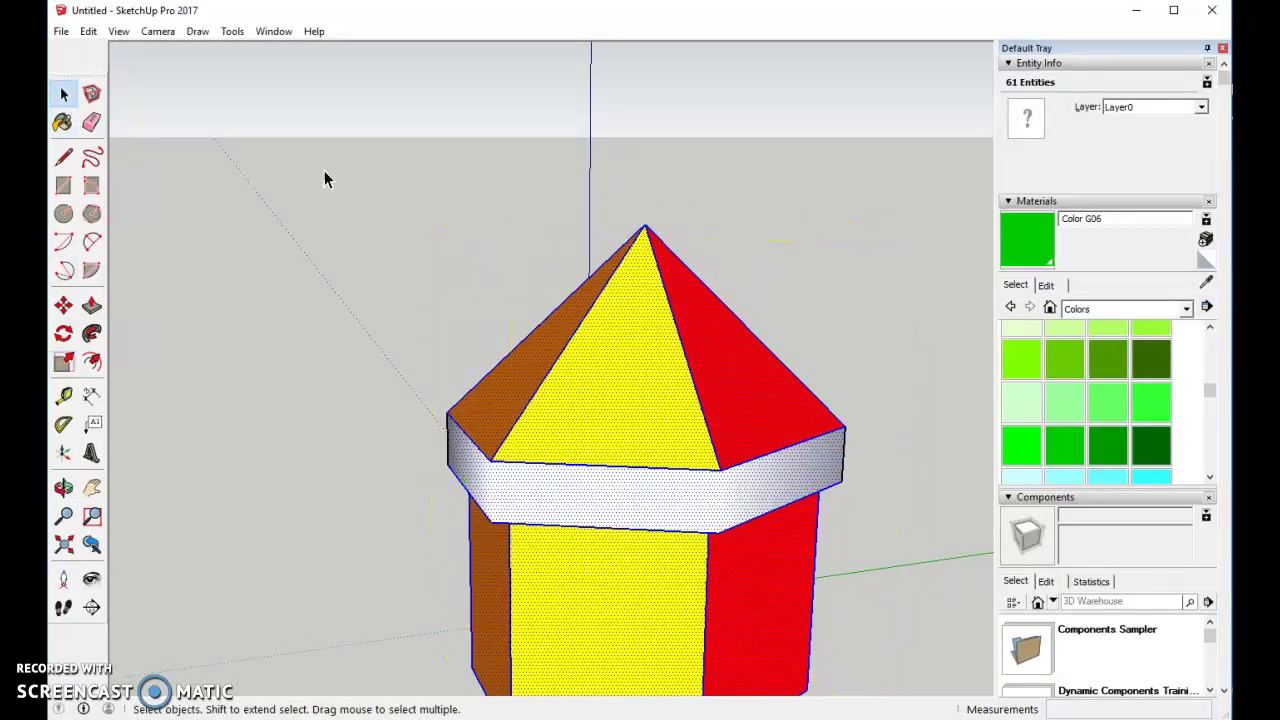
click(410, 213)
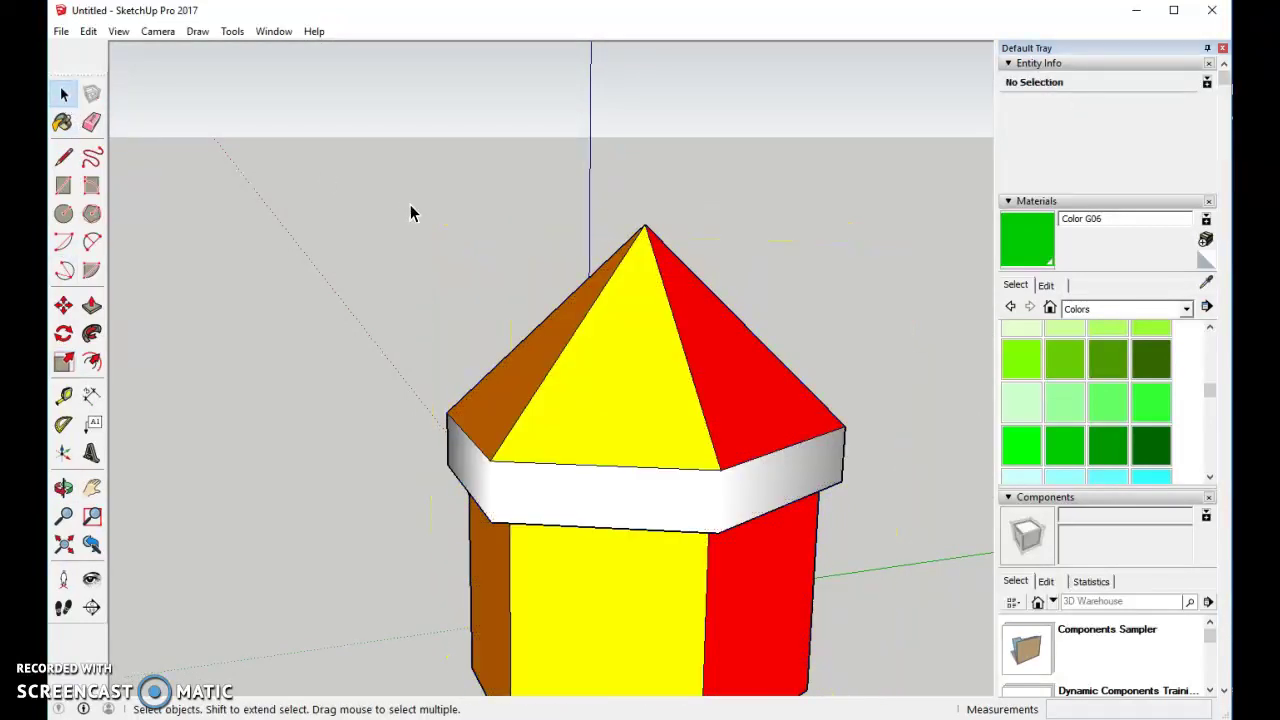